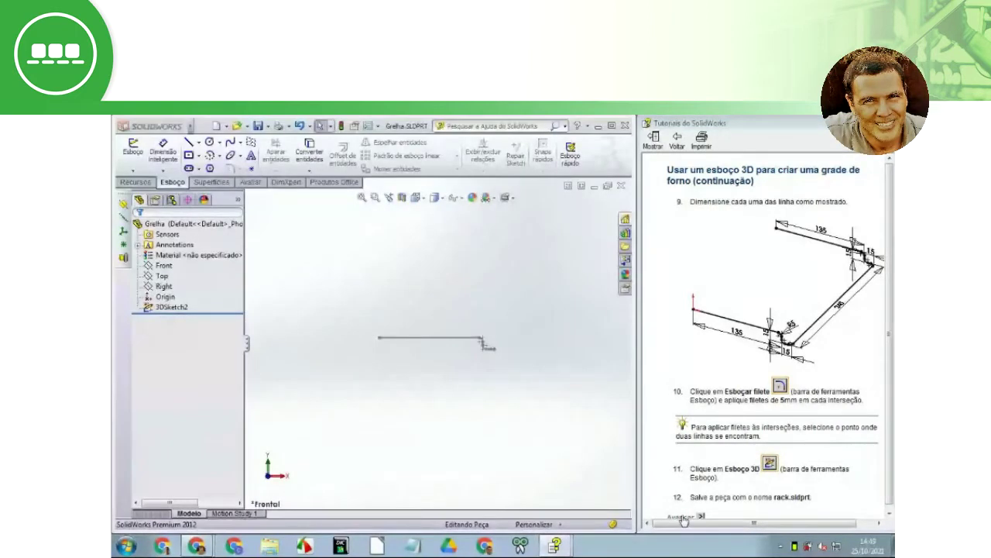
# Step: Advance the tutorial to the 'Usar uma varredura para concluir o recurso' page
pyautogui.click(683, 518)
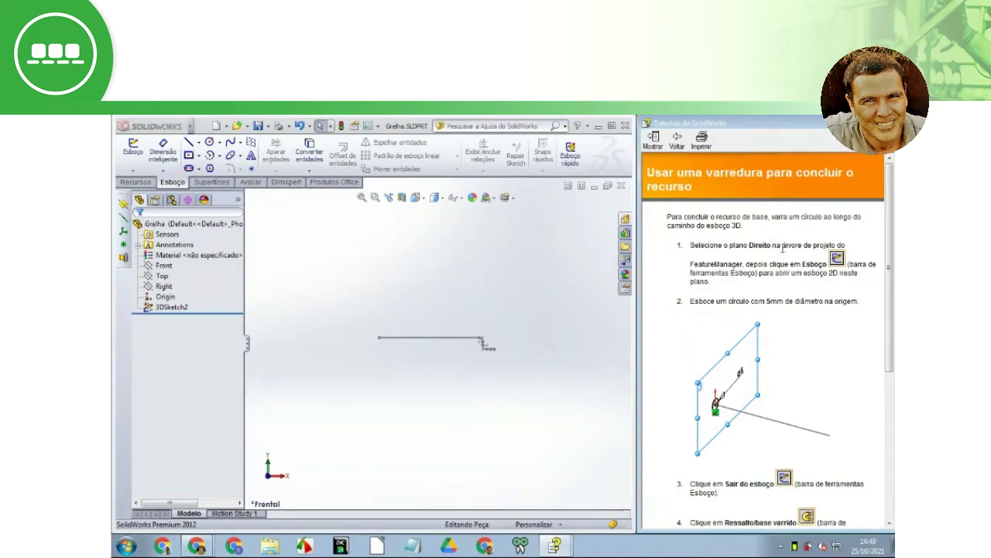
# Step: Start a new sketch on the Right plane and switch to the isometric view
pyautogui.click(163, 287)
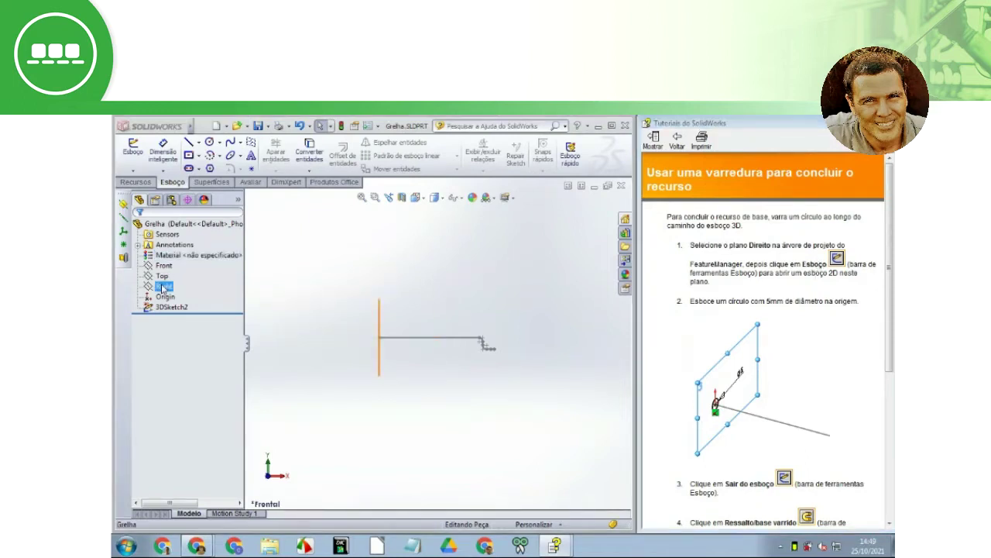
pyautogui.click(163, 286)
pyautogui.click(169, 269)
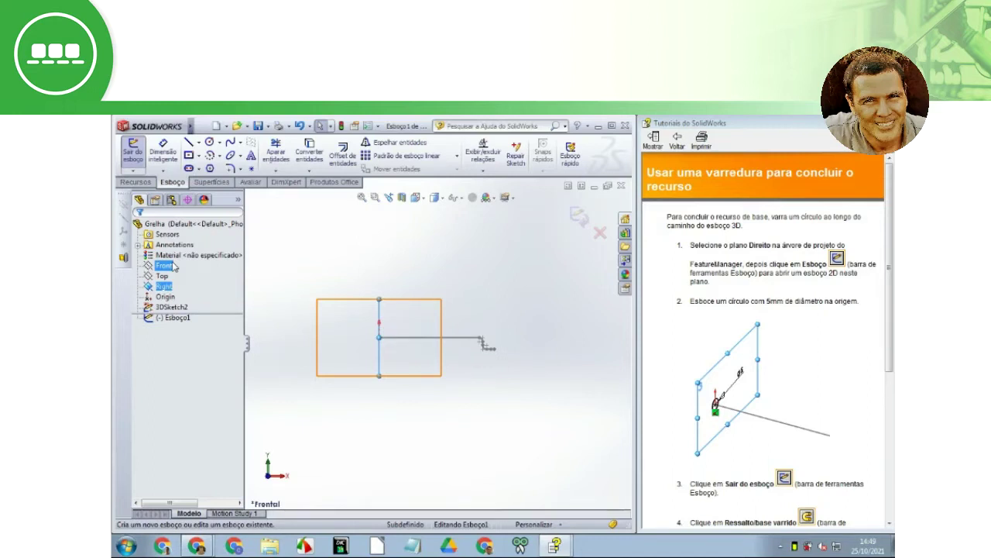
pyautogui.hotkey('ctrl', '7')
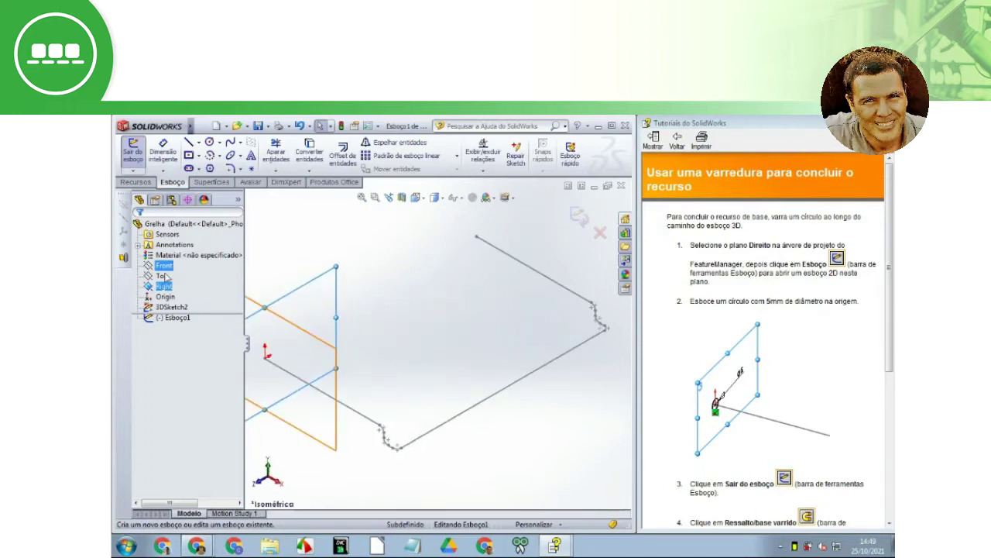
pyautogui.scroll(-3, 266, 364)
pyautogui.scroll(-2, 266, 364)
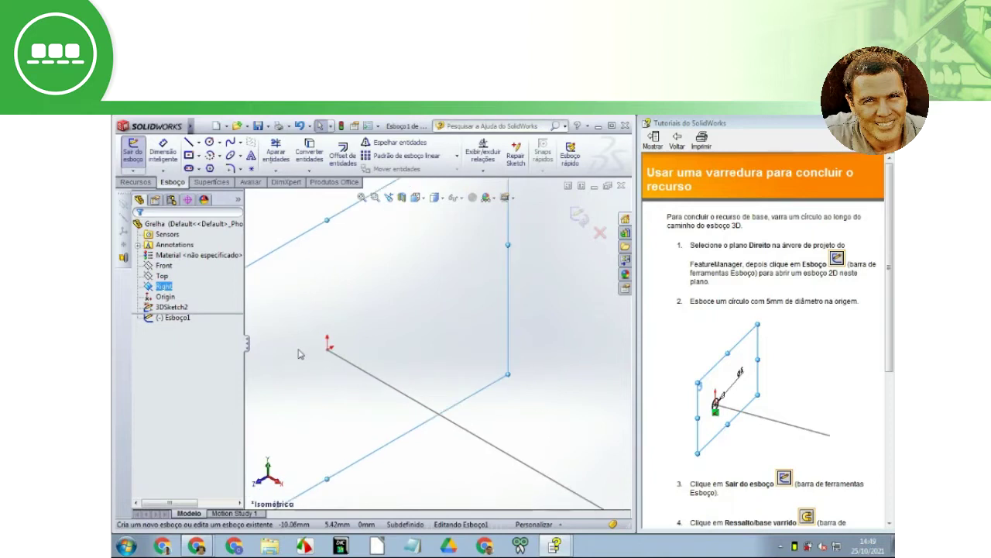
pyautogui.scroll(-3, 347, 349)
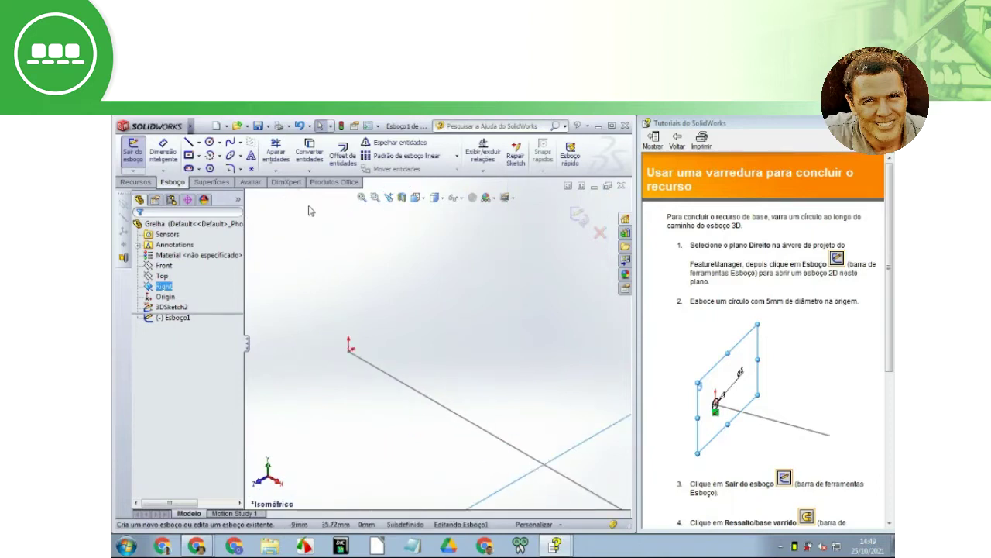
# Step: Draw a circle centred on the origin, dimension it to 5 mm diameter, and exit the sketch
pyautogui.click(209, 142)
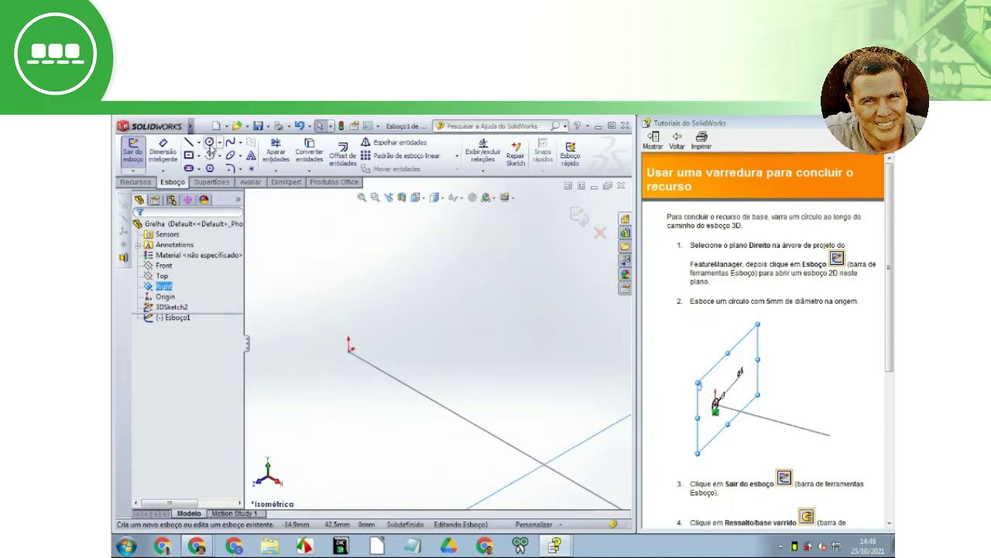
pyautogui.click(351, 350)
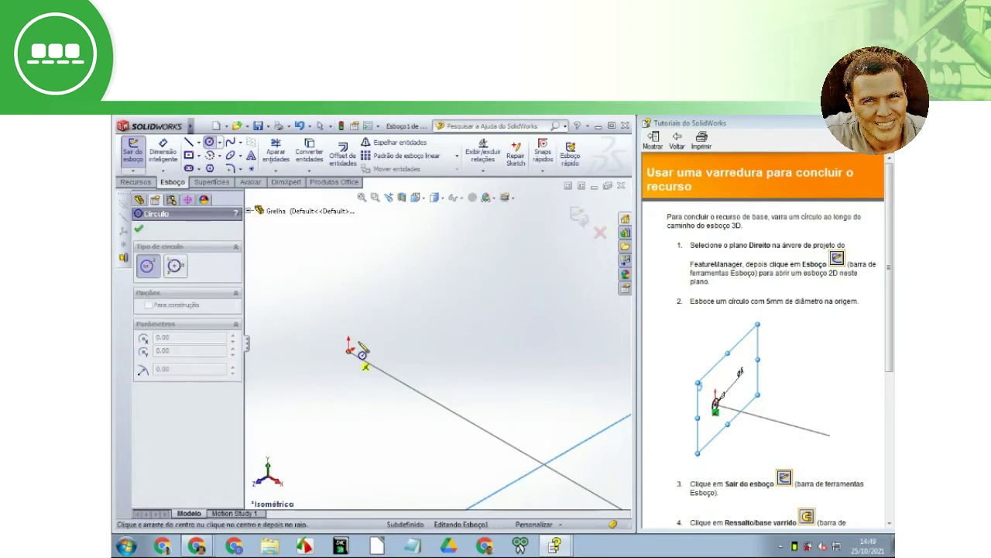
pyautogui.click(363, 339)
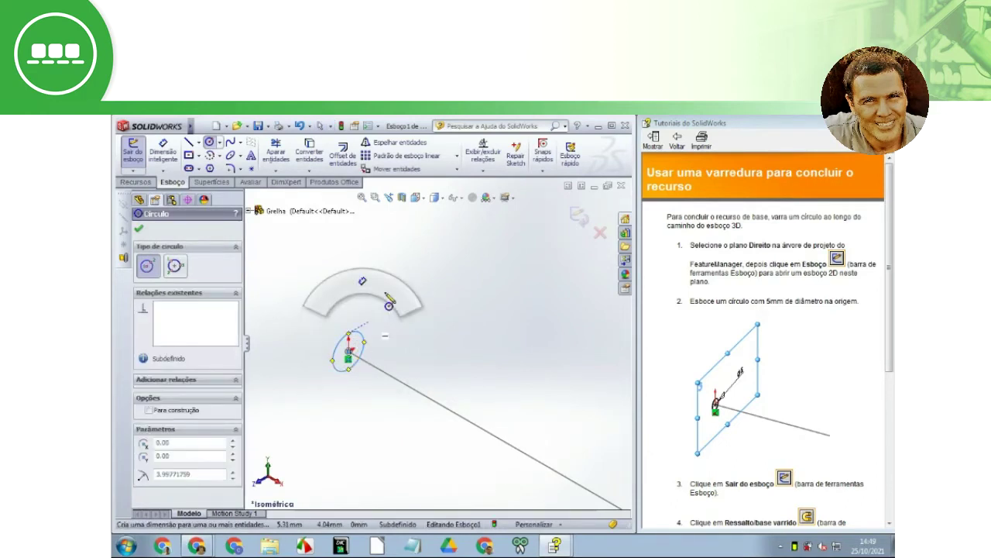
pyautogui.moveTo(366, 344)
pyautogui.mouseDown(button='right')
pyautogui.moveTo(378, 342)
pyautogui.moveTo(364, 282)
pyautogui.mouseUp(button='right')
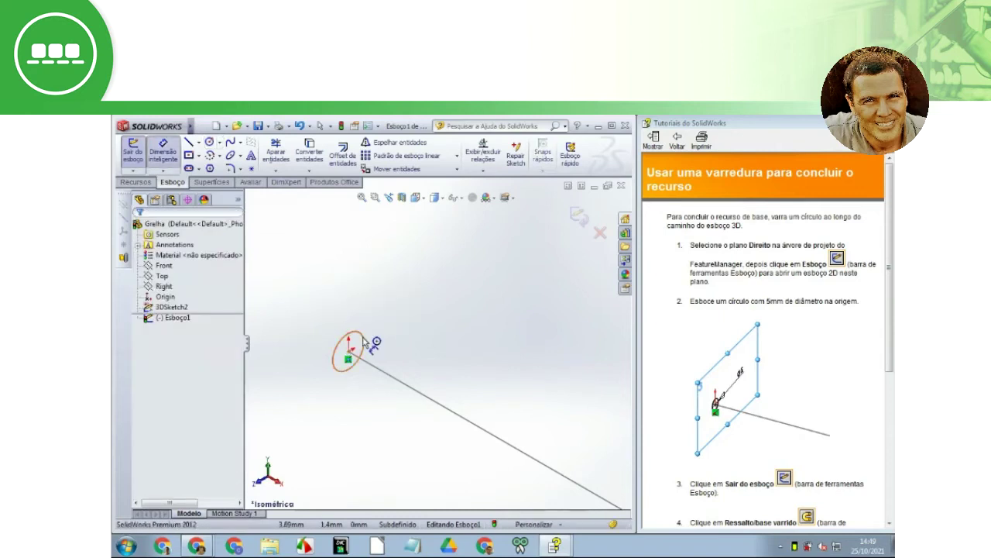
pyautogui.click(361, 336)
pyautogui.click(390, 315)
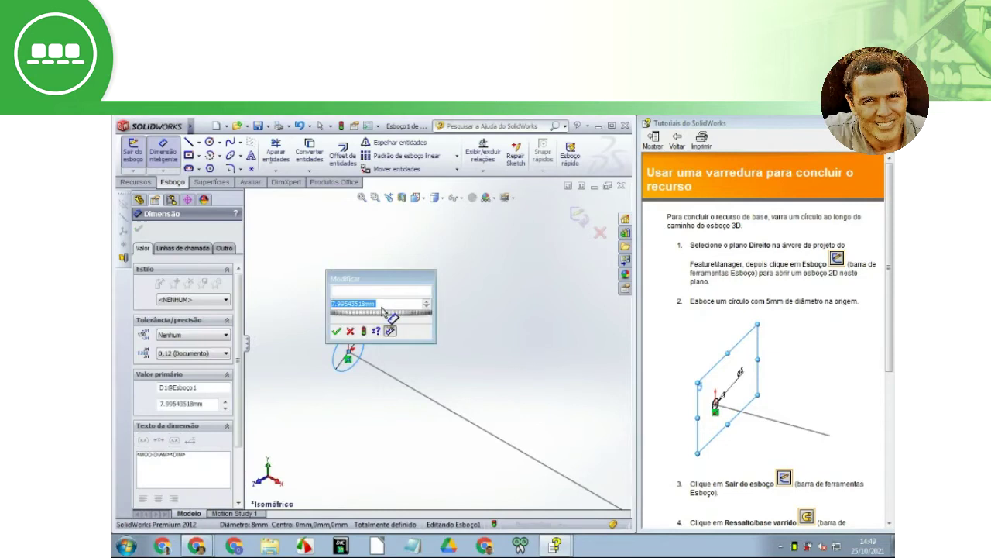
pyautogui.write('5')
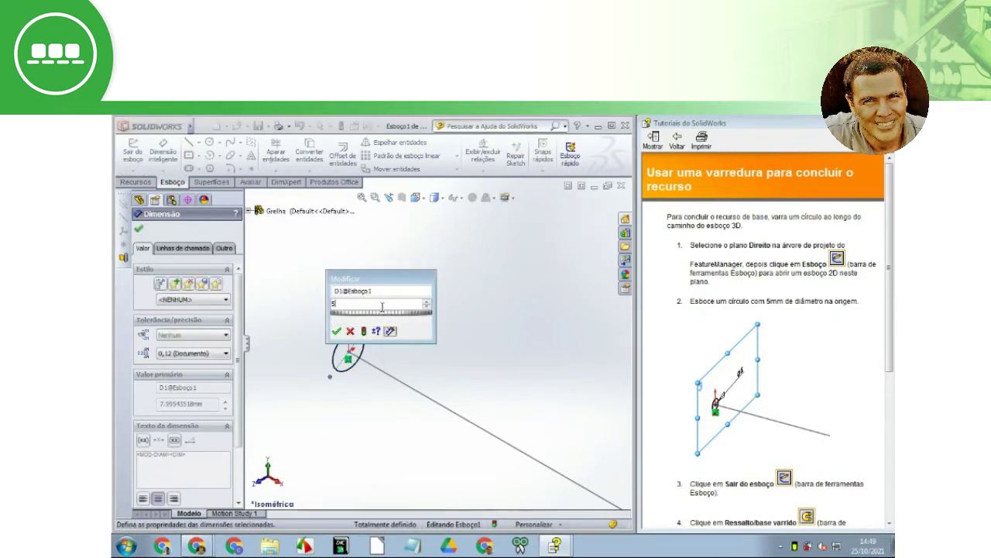
pyautogui.press('Return')
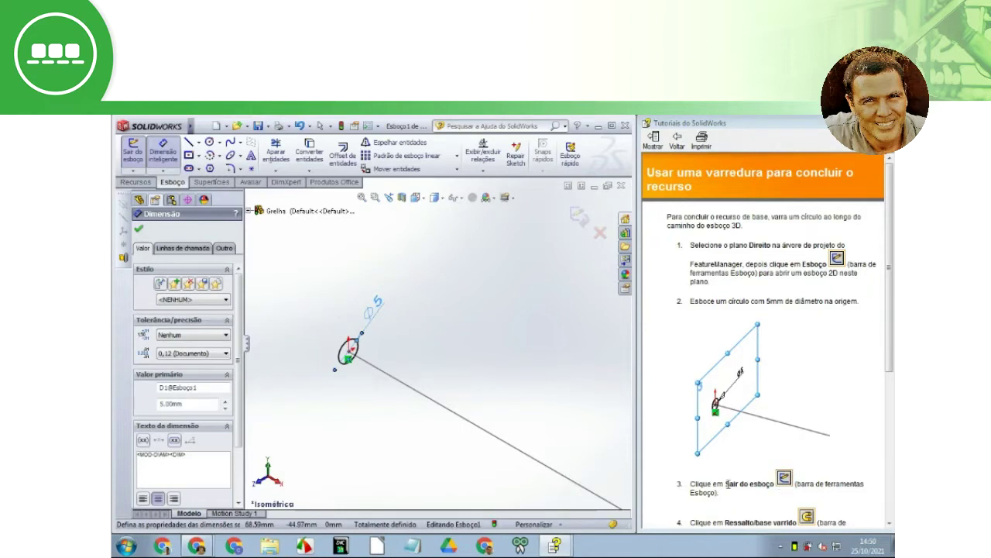
pyautogui.click(138, 157)
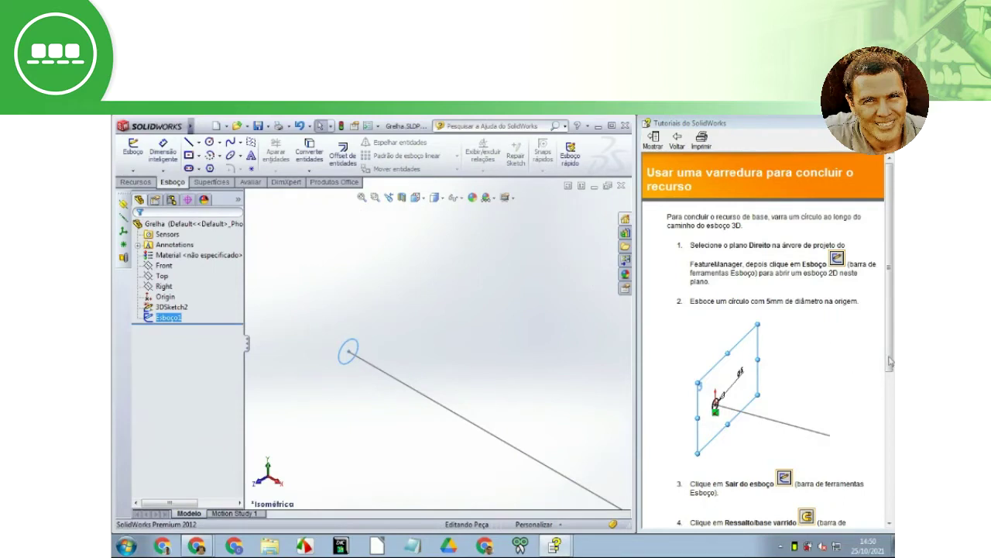
pyautogui.moveTo(890, 361); pyautogui.dragTo(890, 378)
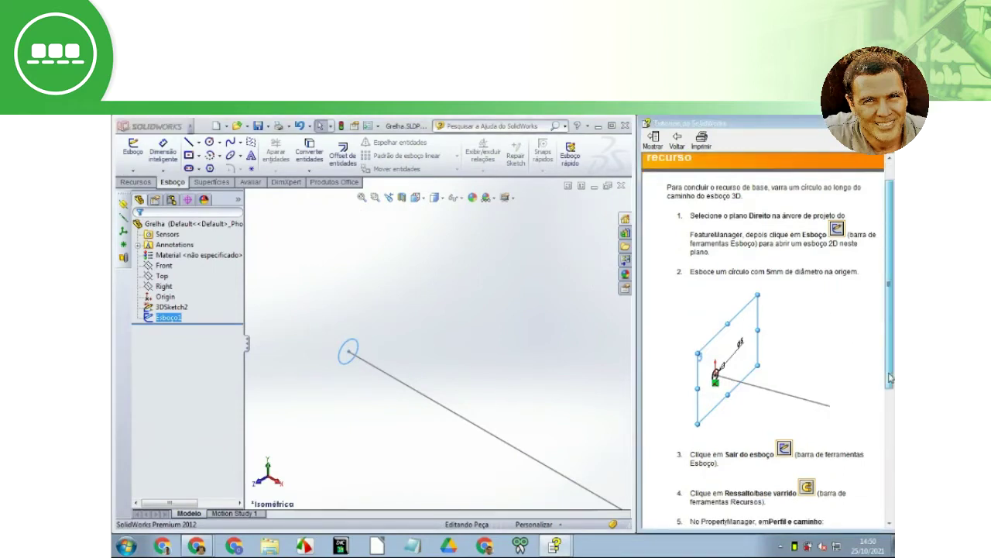
# Step: Rename the new circle sketch to Esboço1
pyautogui.scroll(-3, 728, 294)
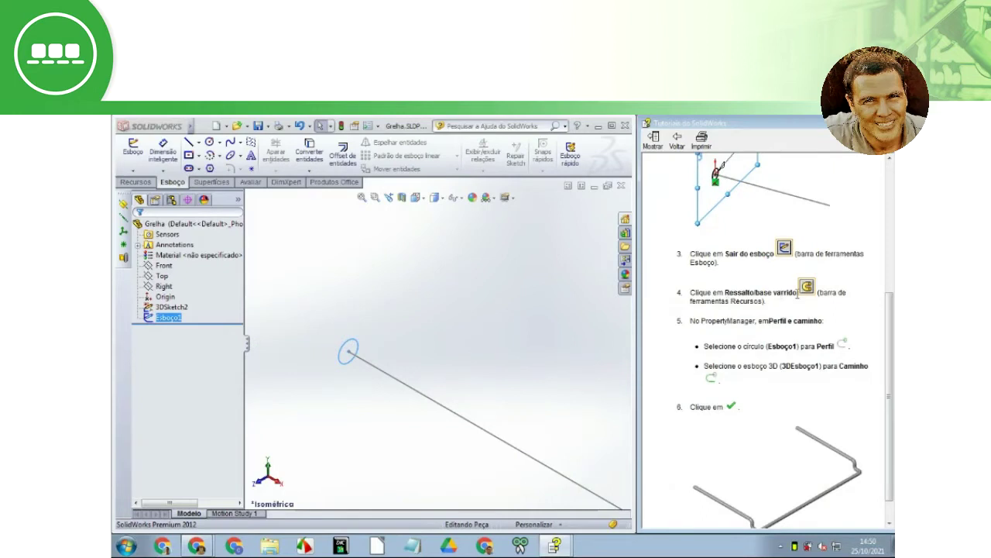
pyautogui.press('BackSpace')
pyautogui.write('1')
pyautogui.click(314, 304)
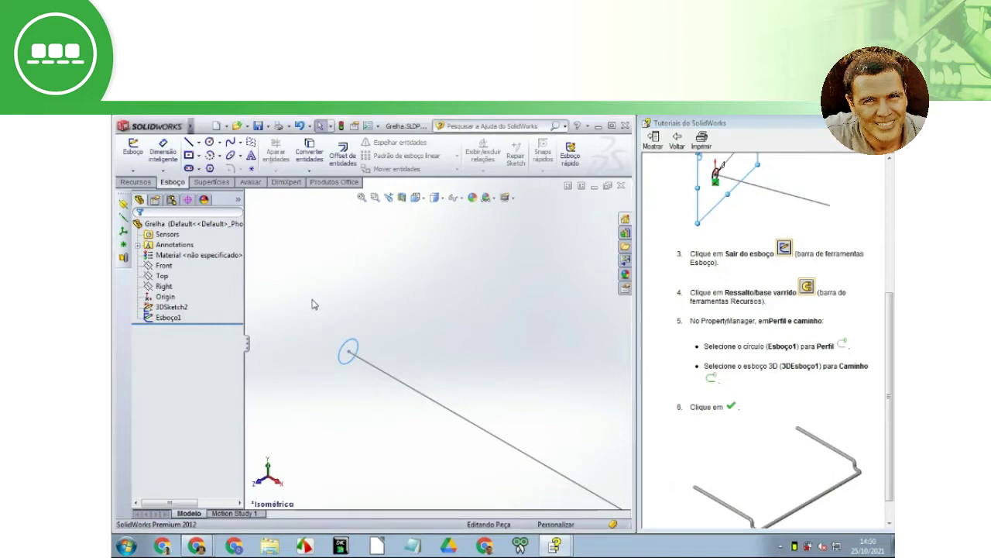
pyautogui.click(175, 318)
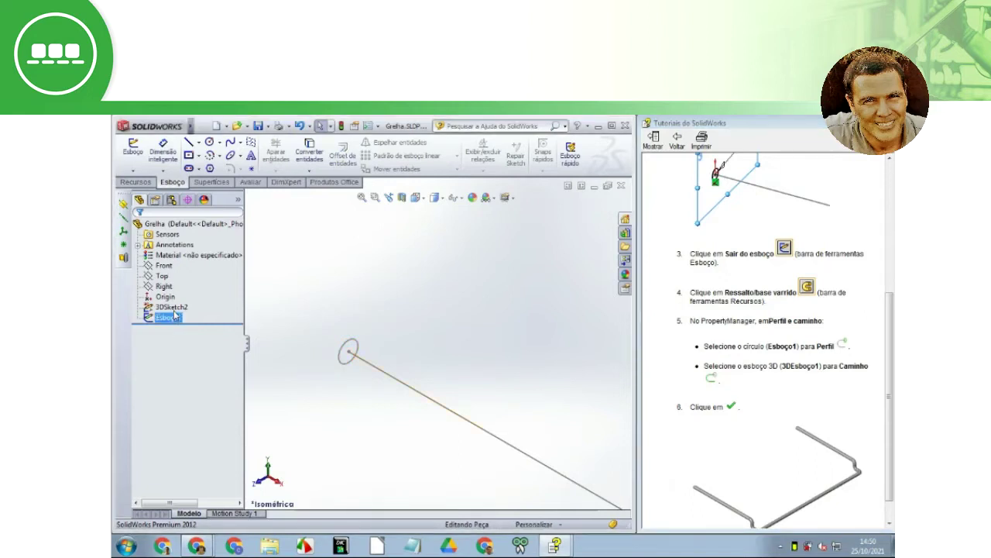
pyautogui.press('Escape')
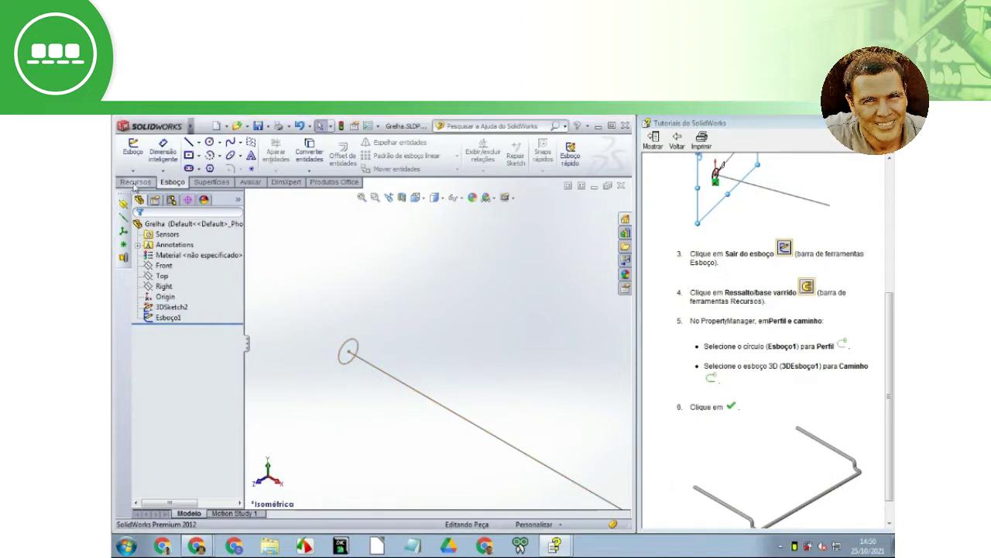
# Step: Sweep the Esboço1 circle along 3DSketch2 to create the Varredura1 boss
pyautogui.click(135, 182)
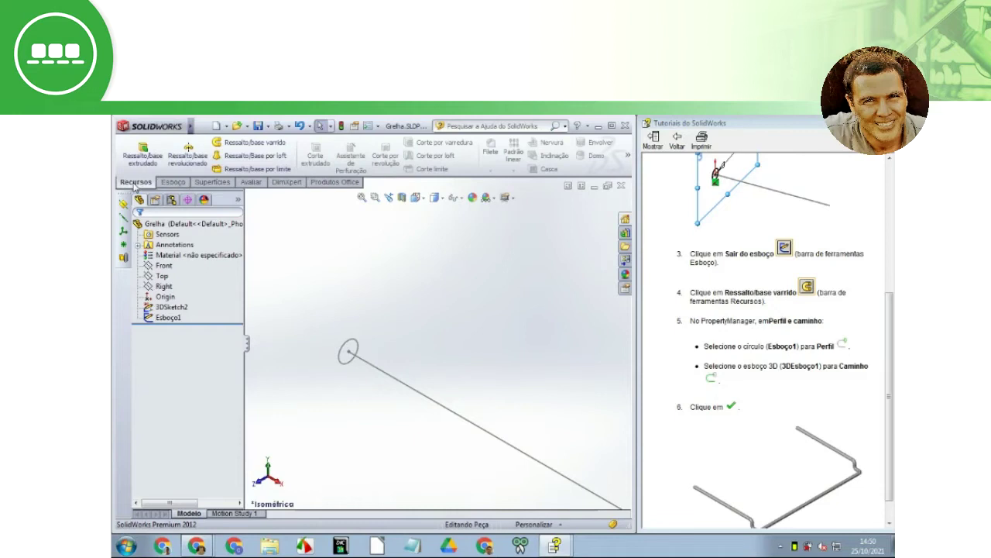
pyautogui.click(244, 144)
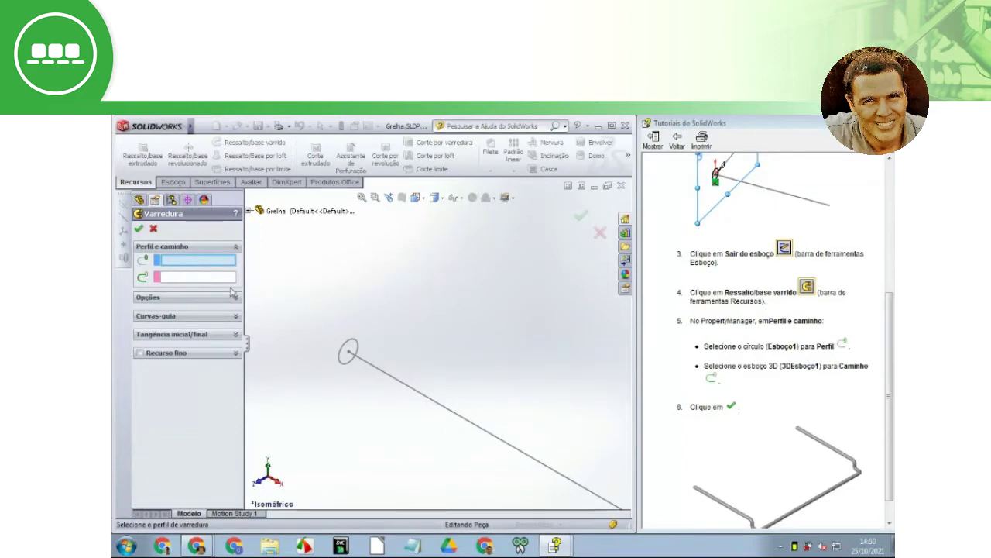
pyautogui.click(340, 354)
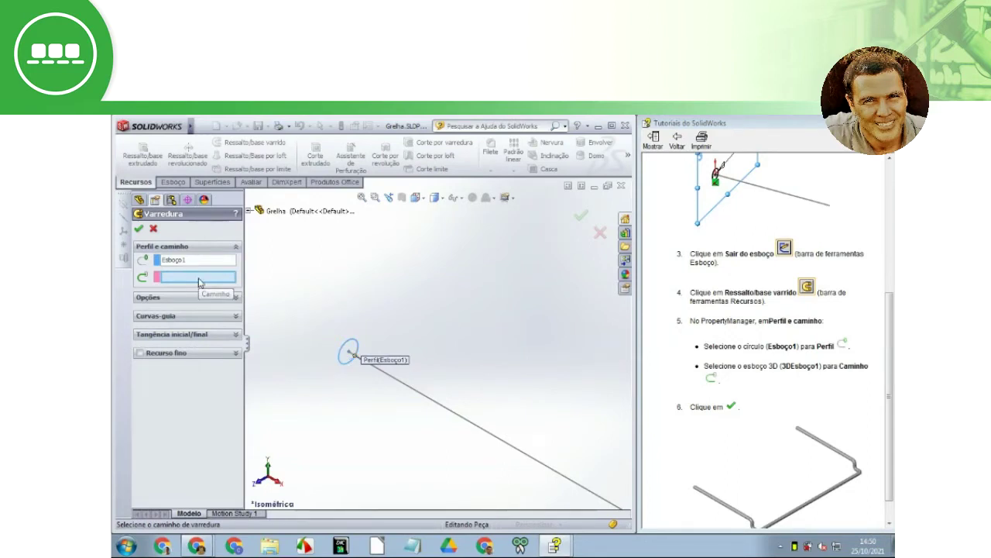
pyautogui.click(393, 380)
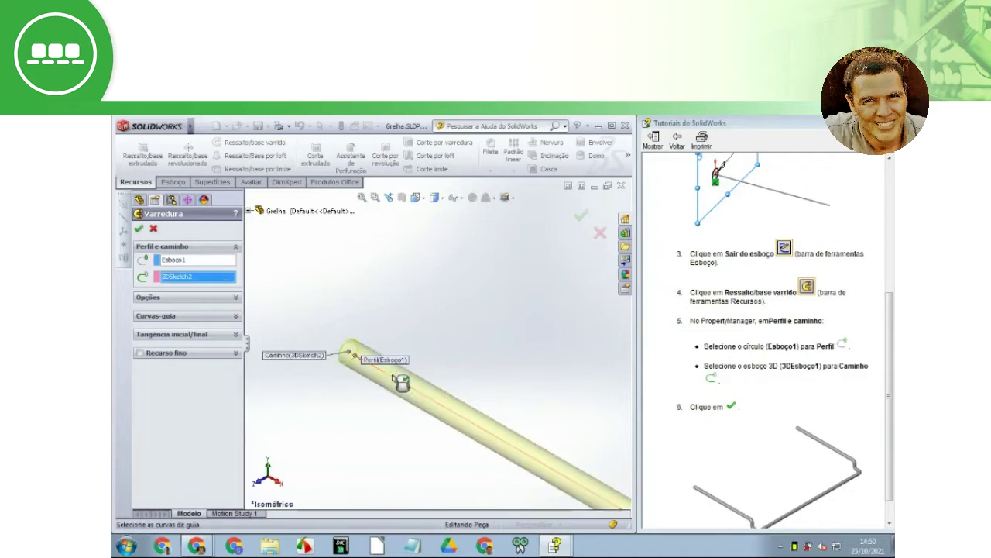
pyautogui.scroll(1, 401, 381)
pyautogui.scroll(2, 401, 381)
pyautogui.scroll(2, 401, 381)
pyautogui.scroll(1, 401, 381)
pyautogui.scroll(1, 400, 381)
pyautogui.scroll(2, 400, 381)
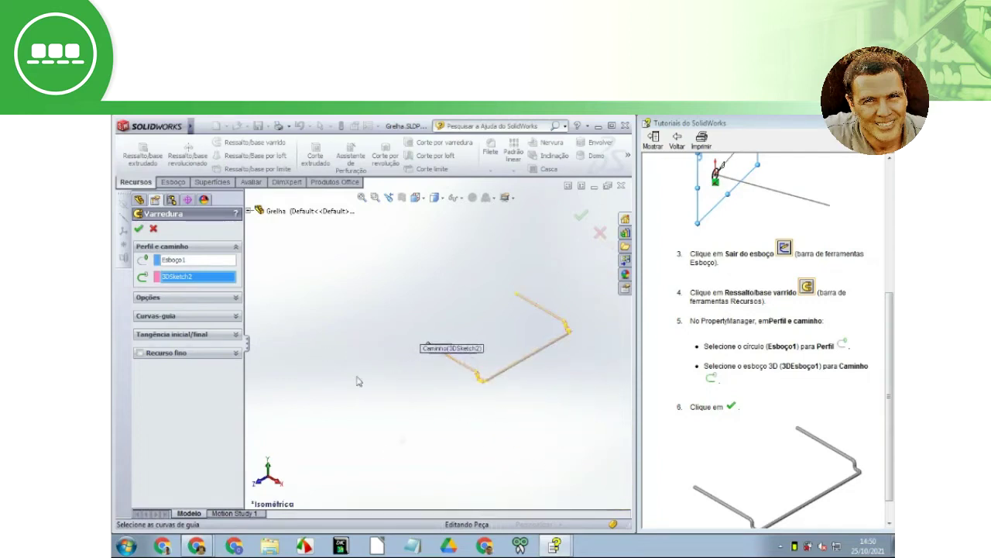
pyautogui.click(143, 230)
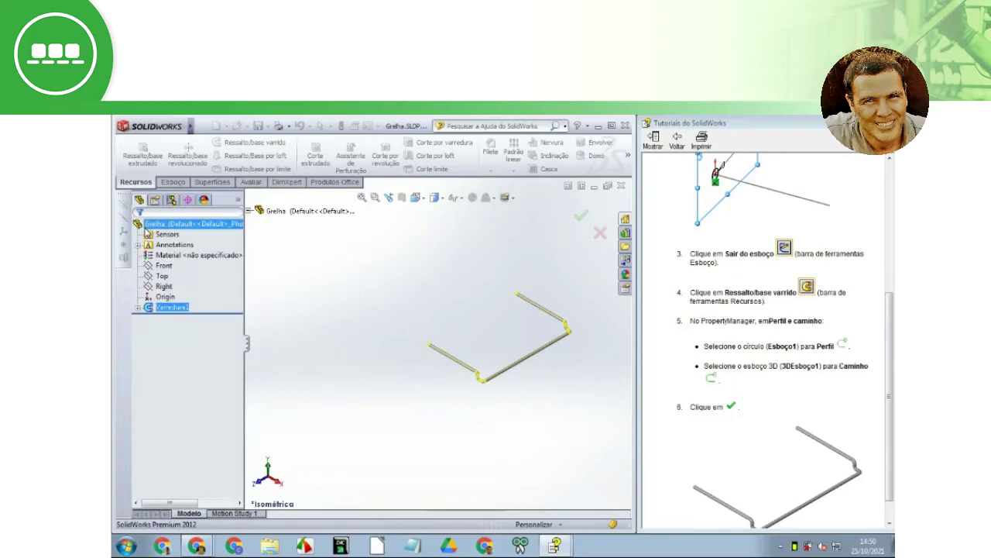
pyautogui.click(445, 316)
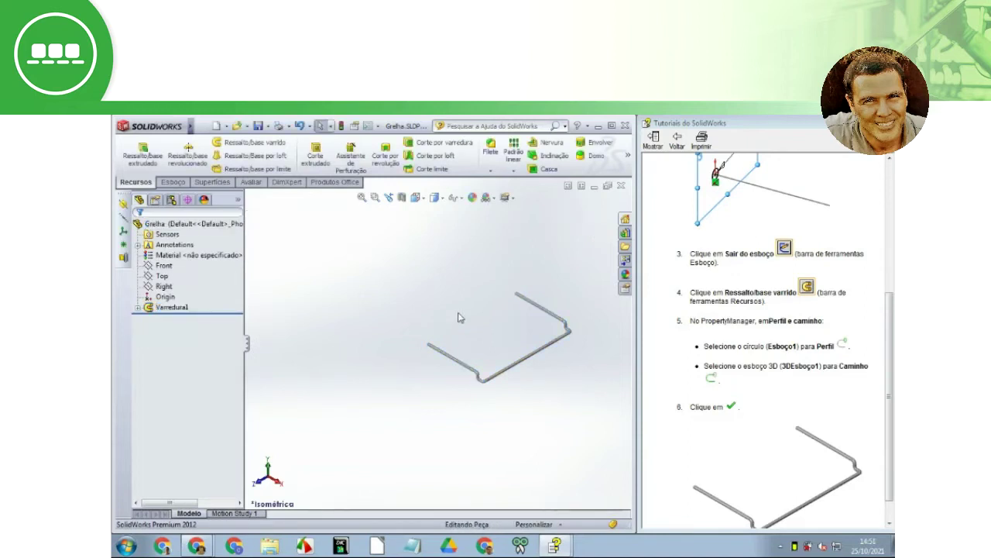
# Step: Scroll the tutorial to the 'Extrudar os suportes' section and switch to the front view
pyautogui.scroll(-3, 572, 351)
pyautogui.scroll(-2, 455, 317)
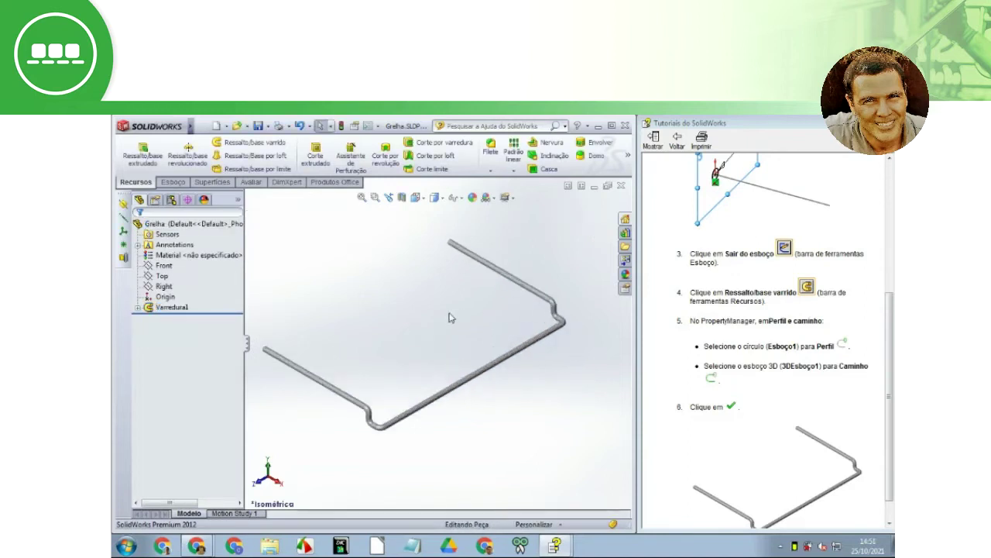
pyautogui.scroll(-2, 453, 317)
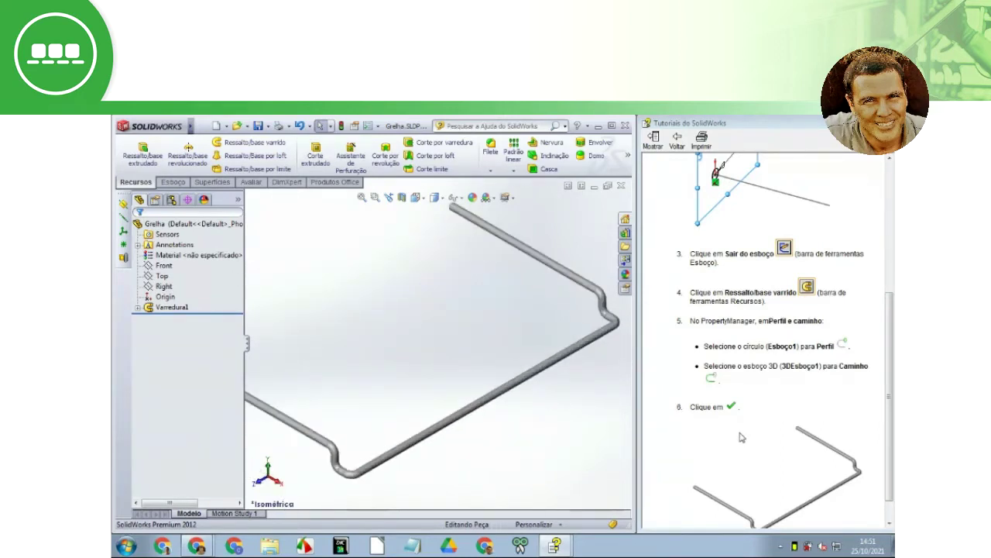
pyautogui.scroll(-1, 740, 438)
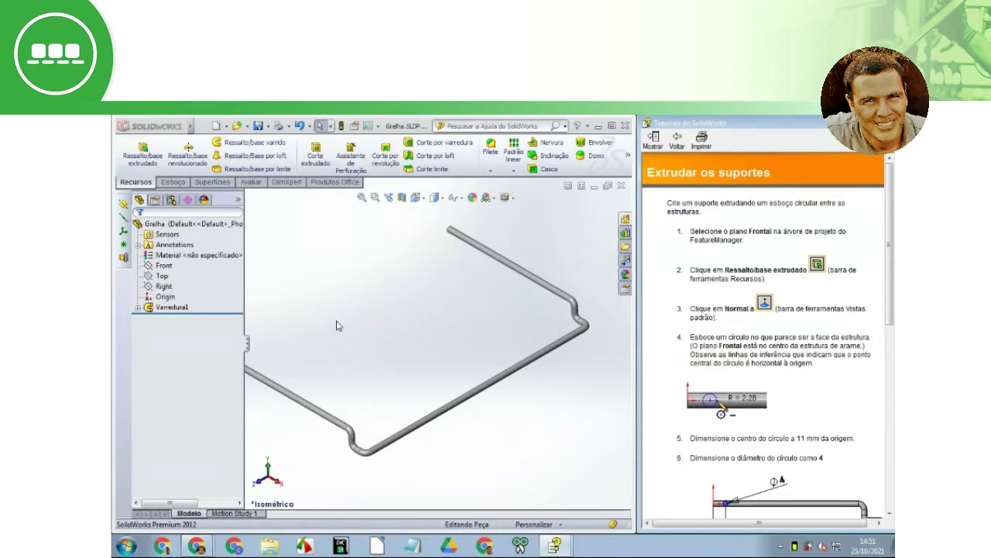
pyautogui.hotkey('ctrl', '1')
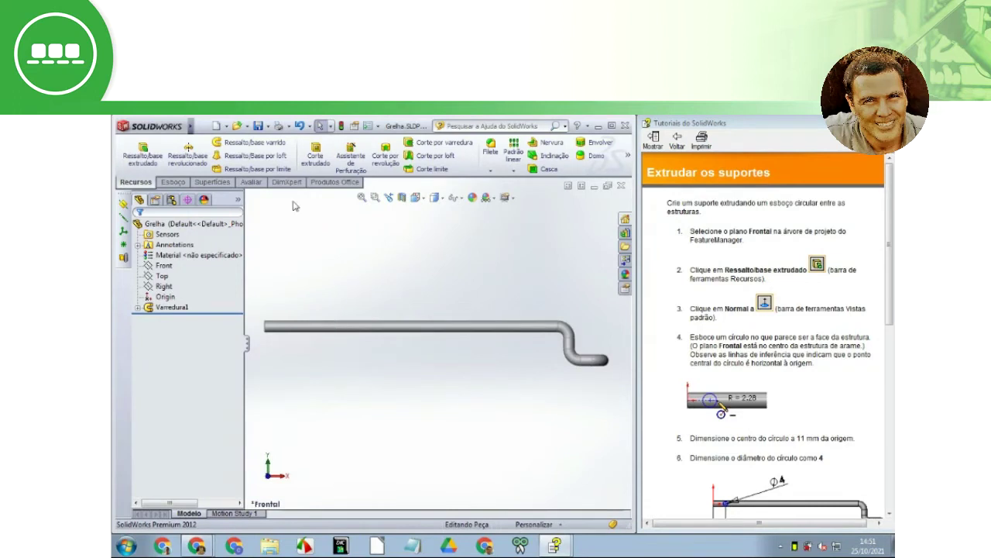
# Step: Start an extruded boss sketched on the Front plane and draw a circle on the tube near the origin
pyautogui.click(158, 156)
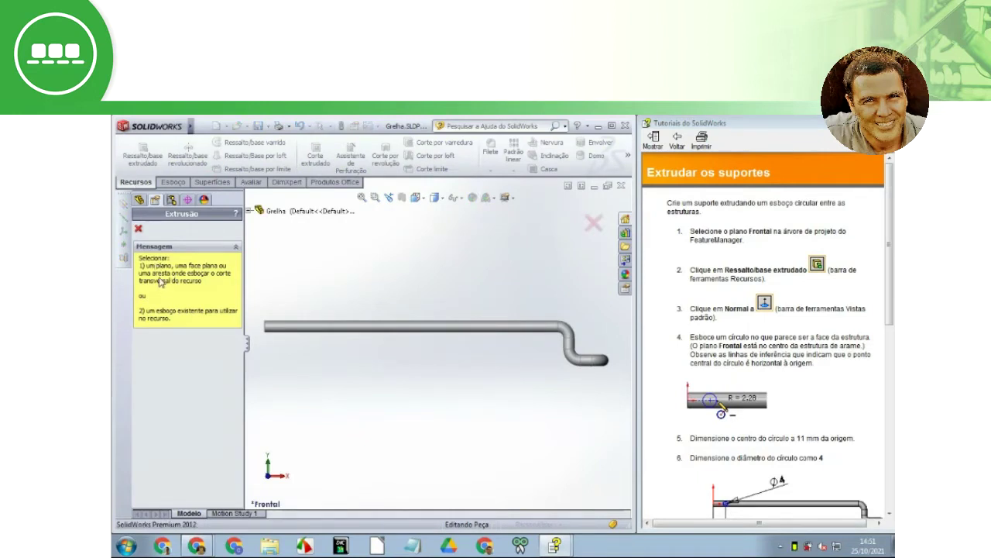
pyautogui.click(249, 211)
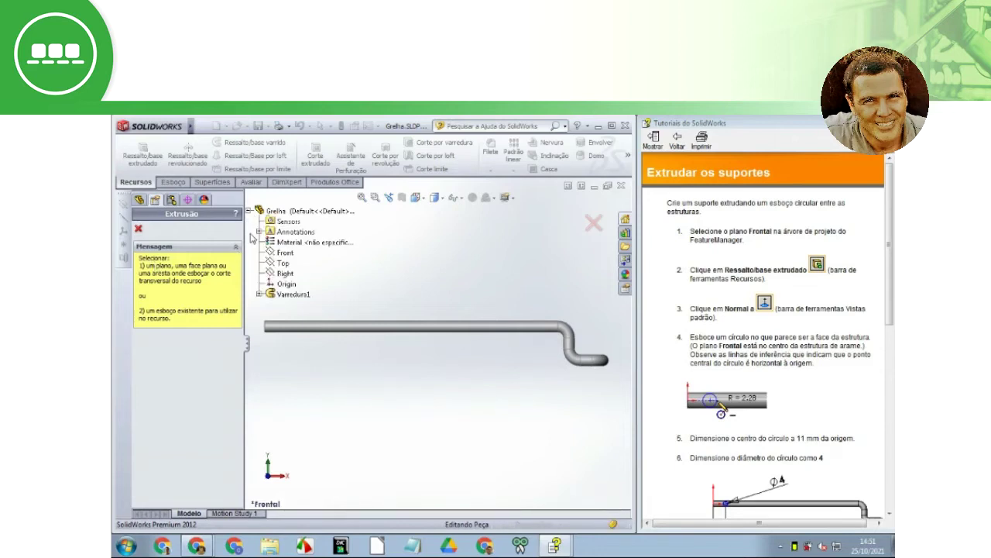
pyautogui.click(278, 254)
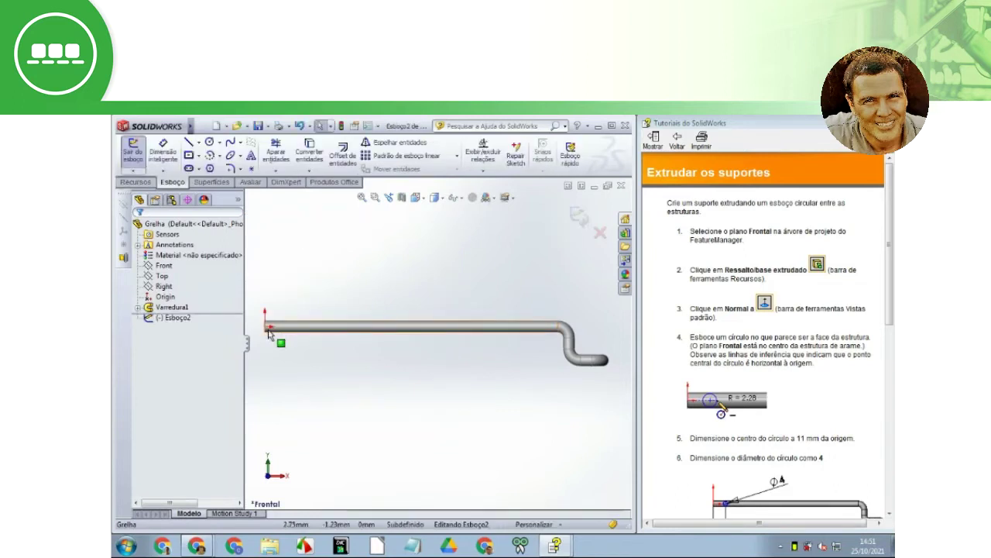
pyautogui.scroll(-2, 280, 328)
pyautogui.scroll(-3, 280, 329)
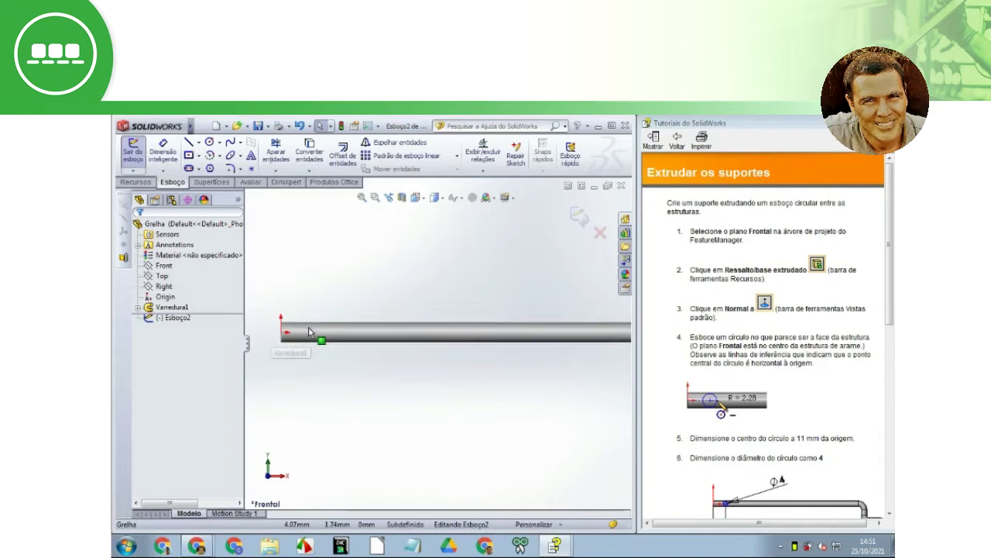
pyautogui.click(210, 147)
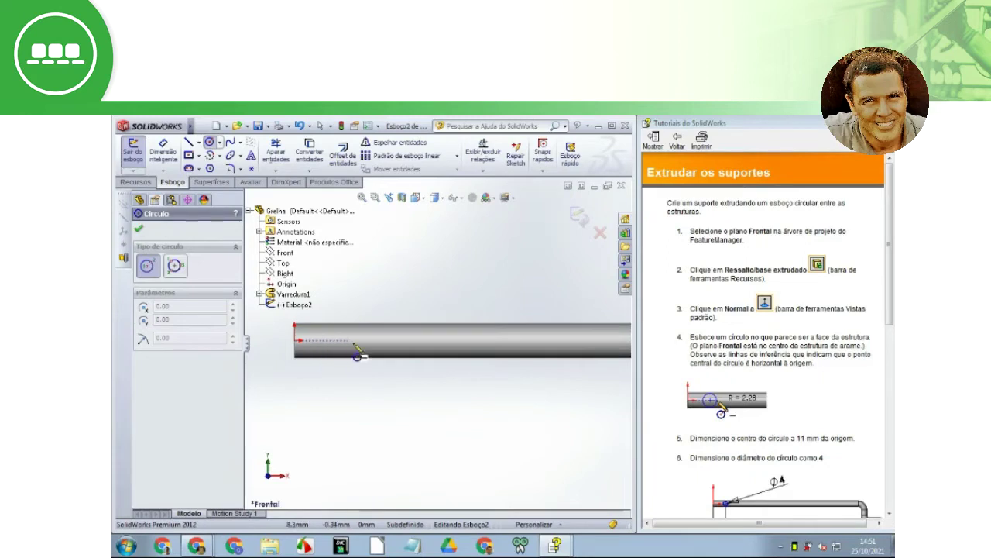
pyautogui.click(357, 341)
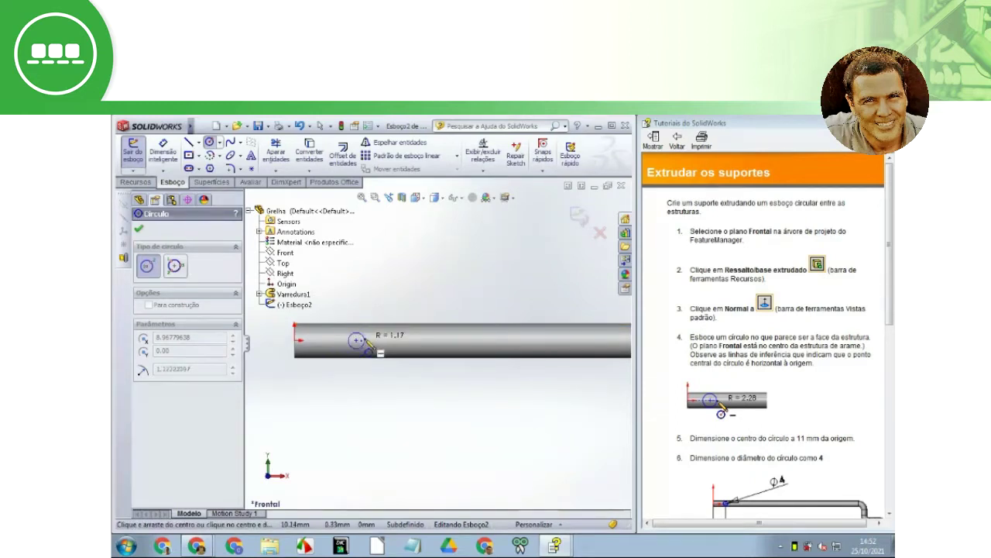
pyautogui.click(368, 347)
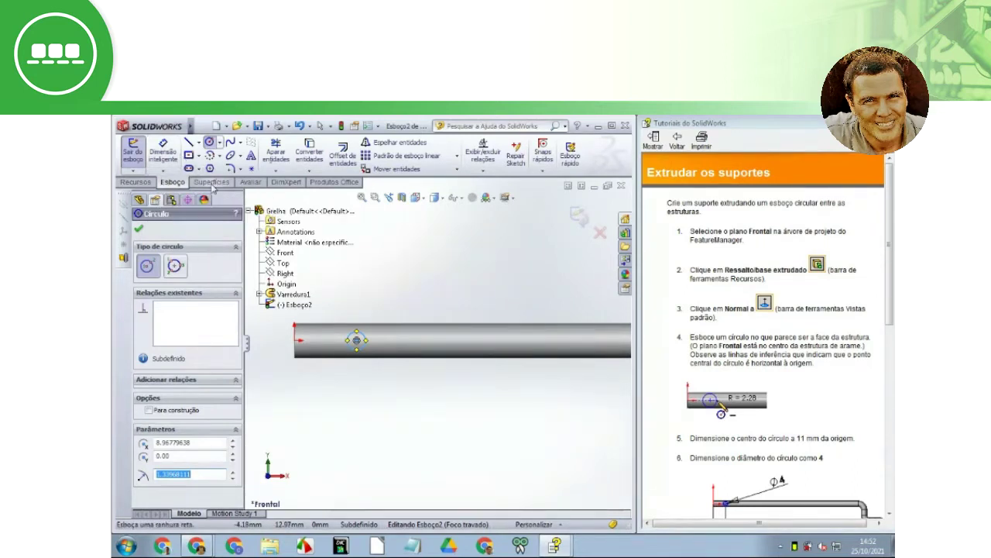
pyautogui.click(174, 154)
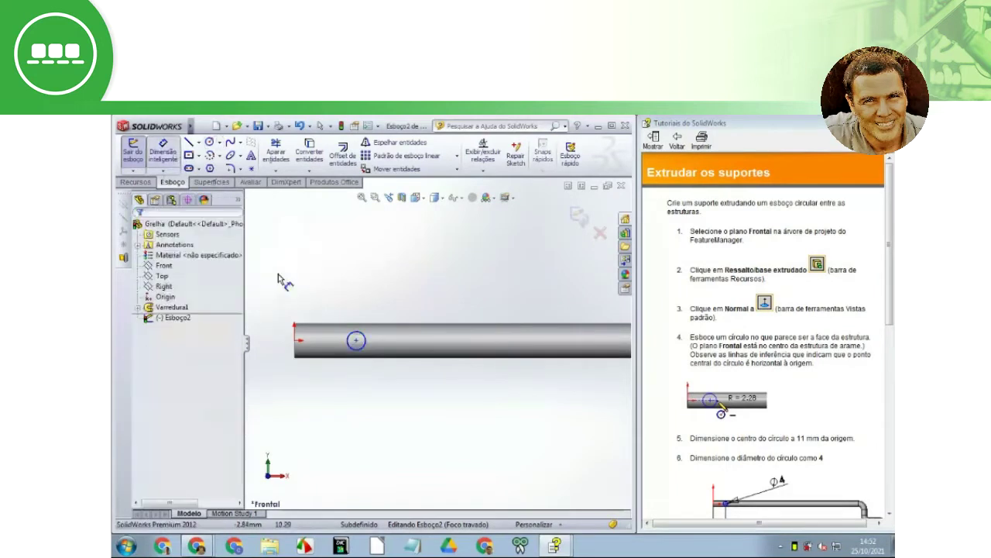
# Step: Dimension the circle to 4 mm diameter and make its centre horizontal with the origin
pyautogui.click(370, 330)
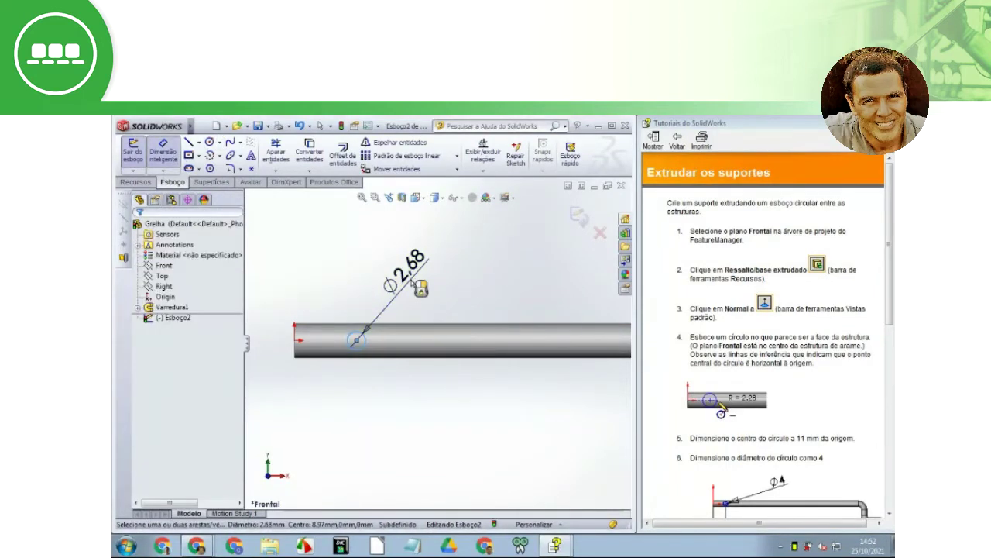
pyautogui.click(419, 288)
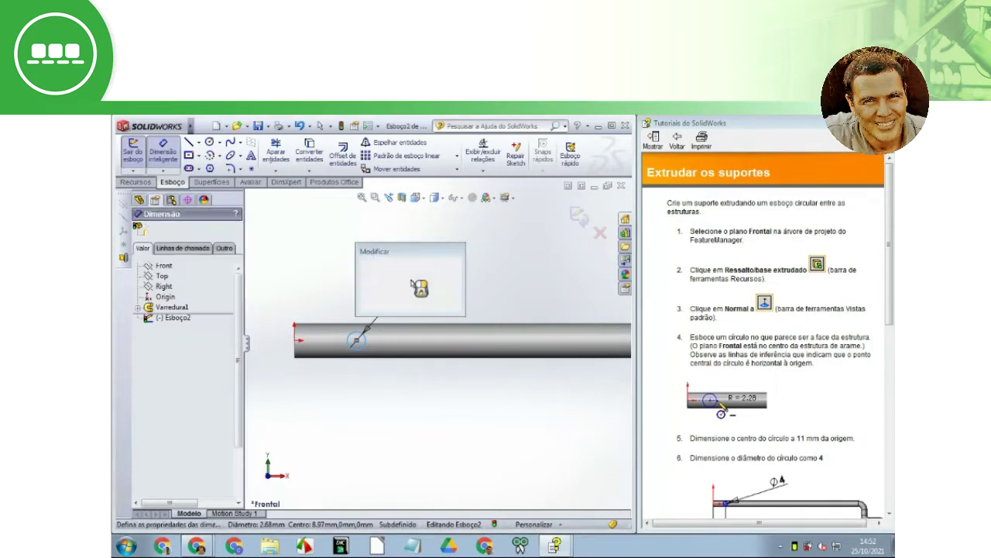
pyautogui.press('Return')
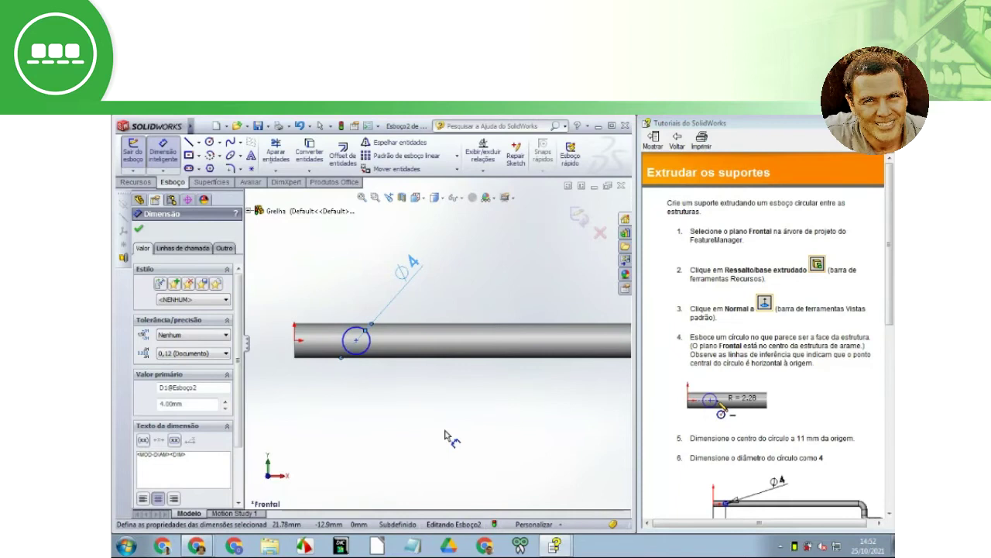
pyautogui.press('Escape')
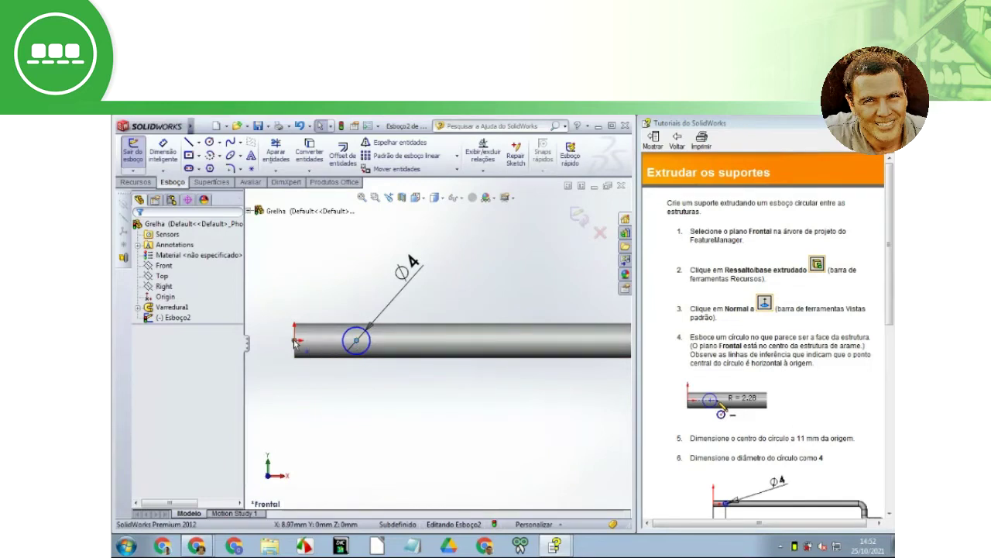
pyautogui.keyDown('ctrl'); pyautogui.click(295, 341); pyautogui.keyUp('ctrl')
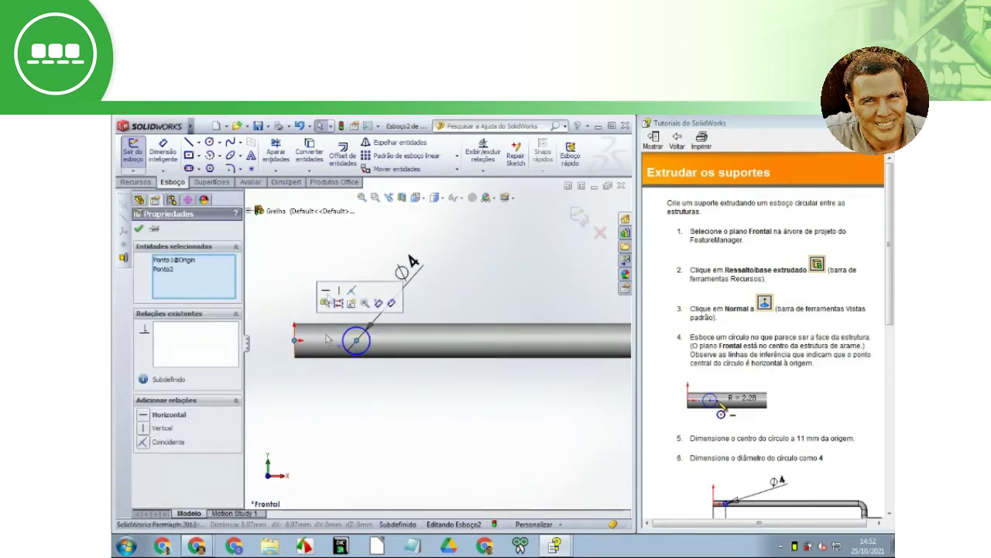
pyautogui.click(326, 293)
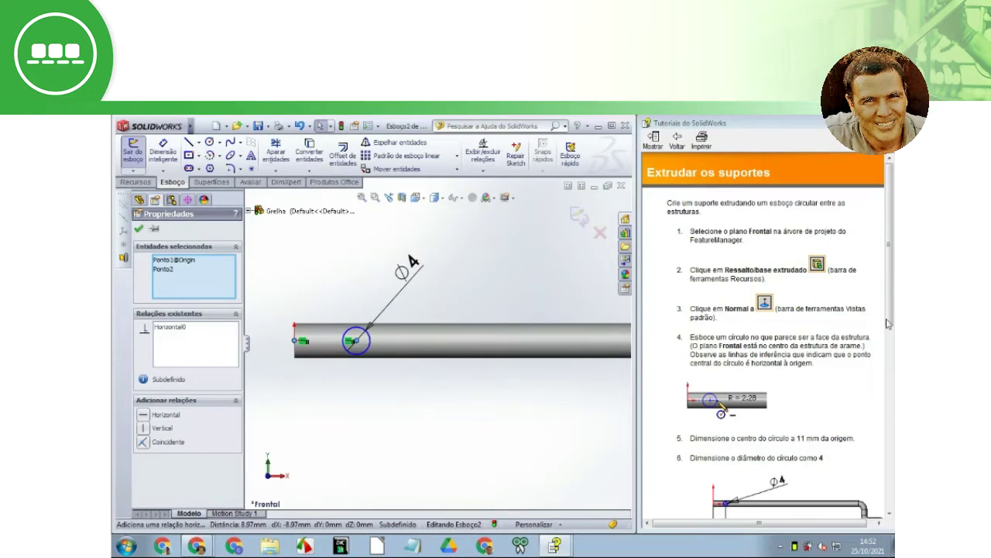
# Step: Place the circle centre 11 mm from the origin and return to the isometric view
pyautogui.moveTo(893, 320); pyautogui.dragTo(892, 443)
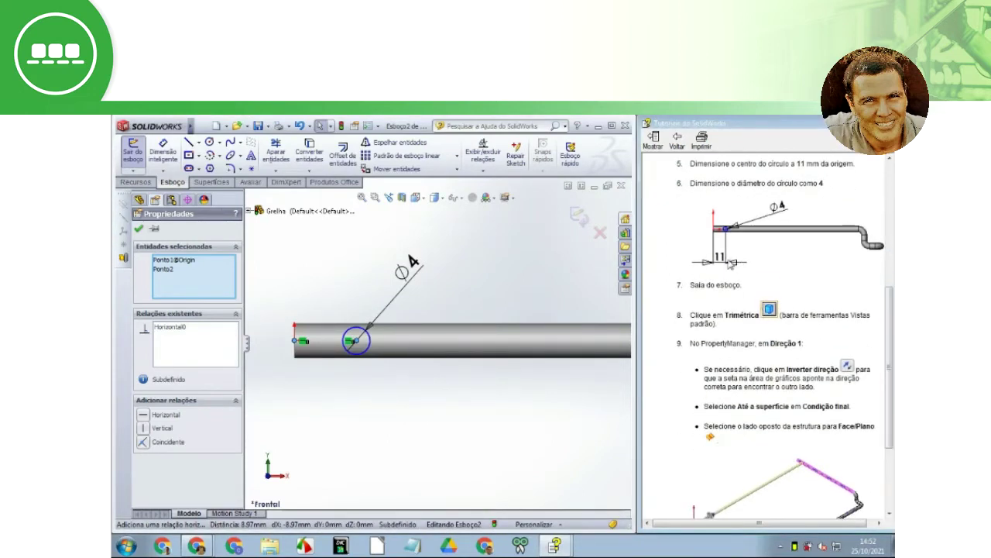
pyautogui.press('d')
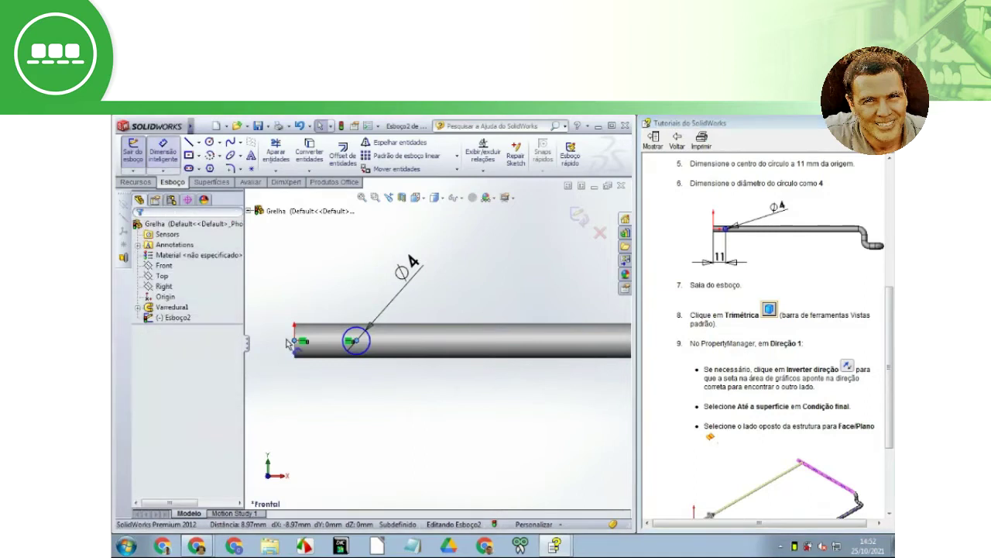
pyautogui.click(297, 343)
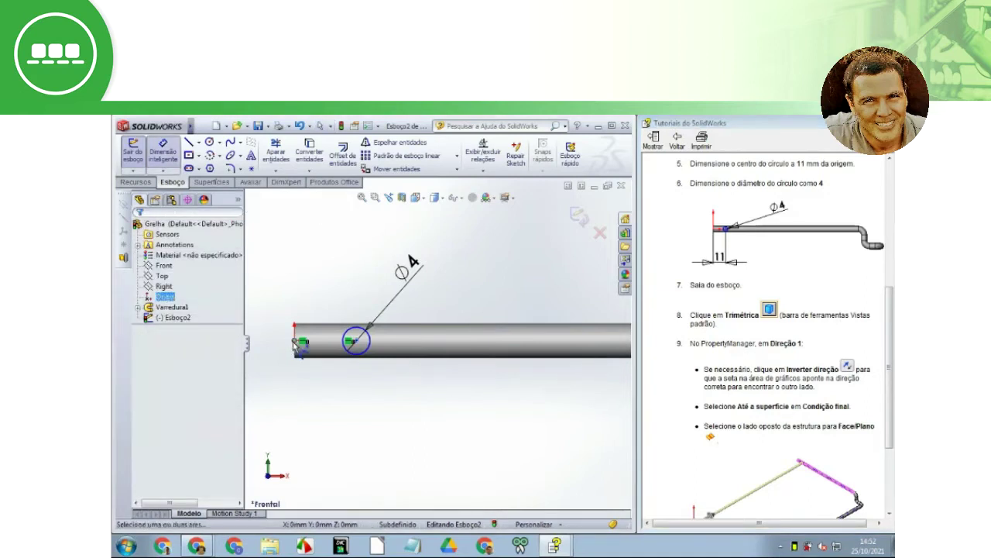
pyautogui.click(356, 342)
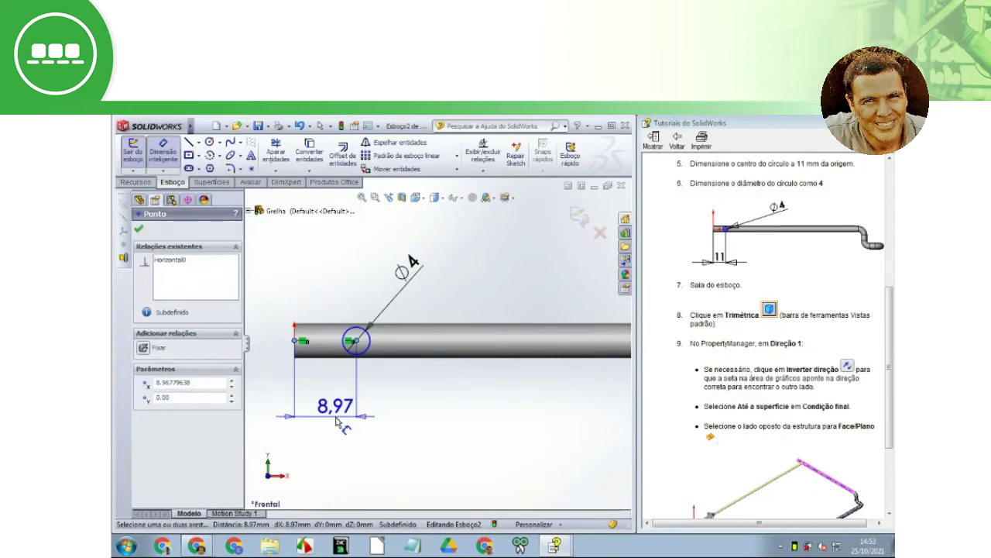
pyautogui.click(338, 423)
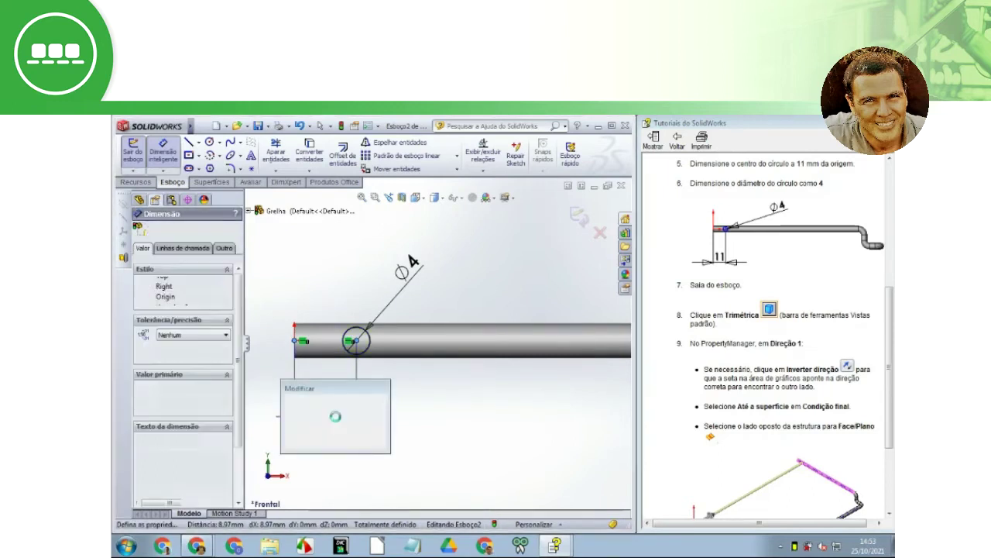
pyautogui.write('11')
pyautogui.press('Return')
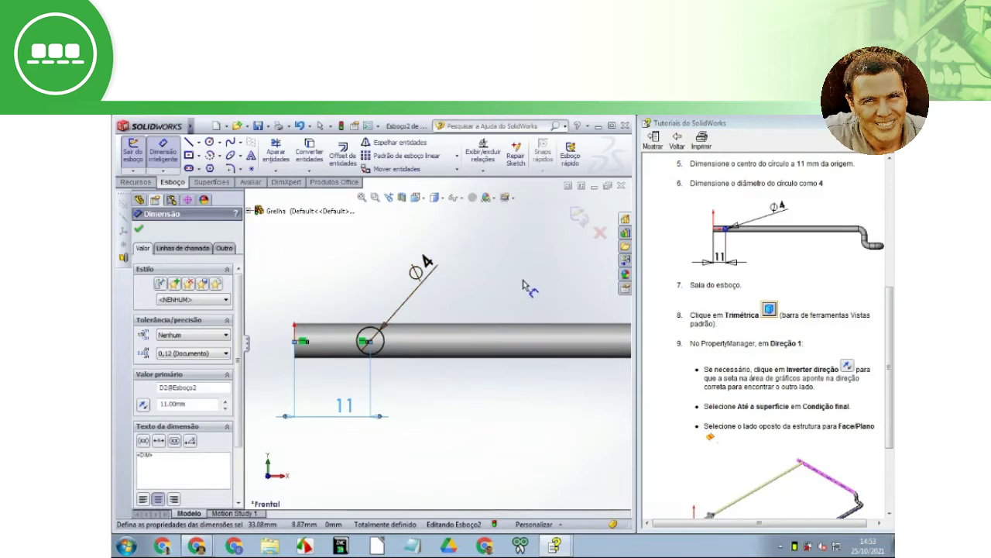
pyautogui.hotkey('ctrl', '7')
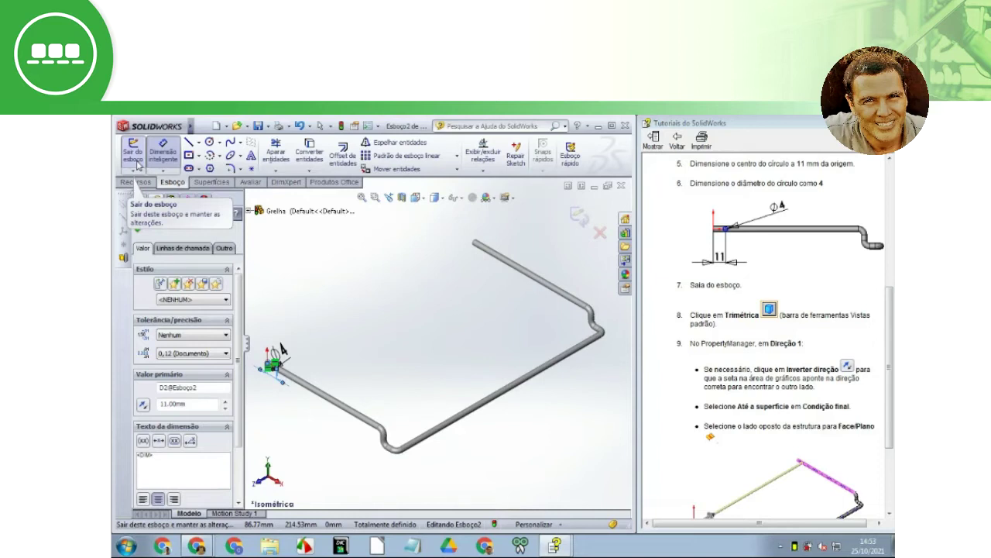
# Step: Exit Esboço2 into a blind 10 mm boss extrusion preview and open the view orientation choices
pyautogui.click(134, 159)
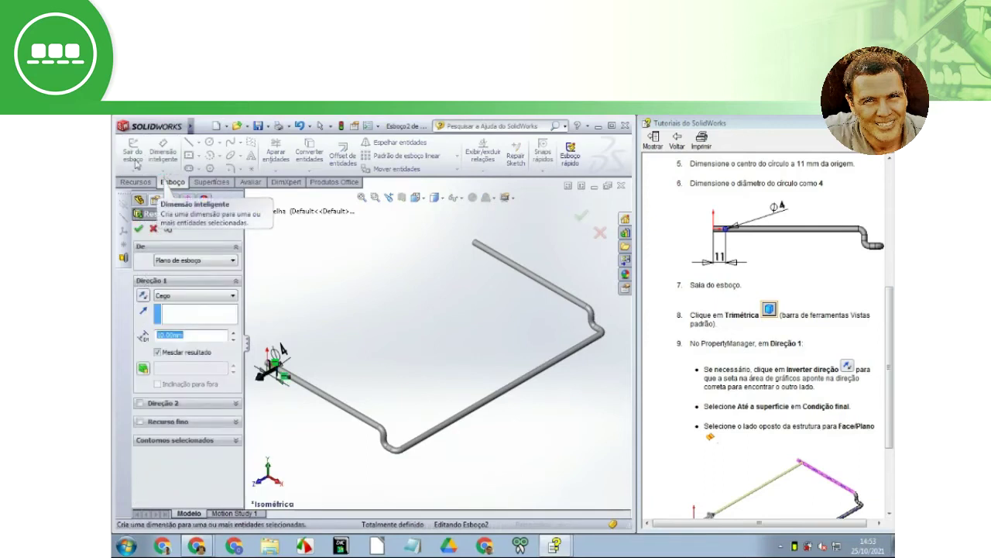
pyautogui.click(139, 180)
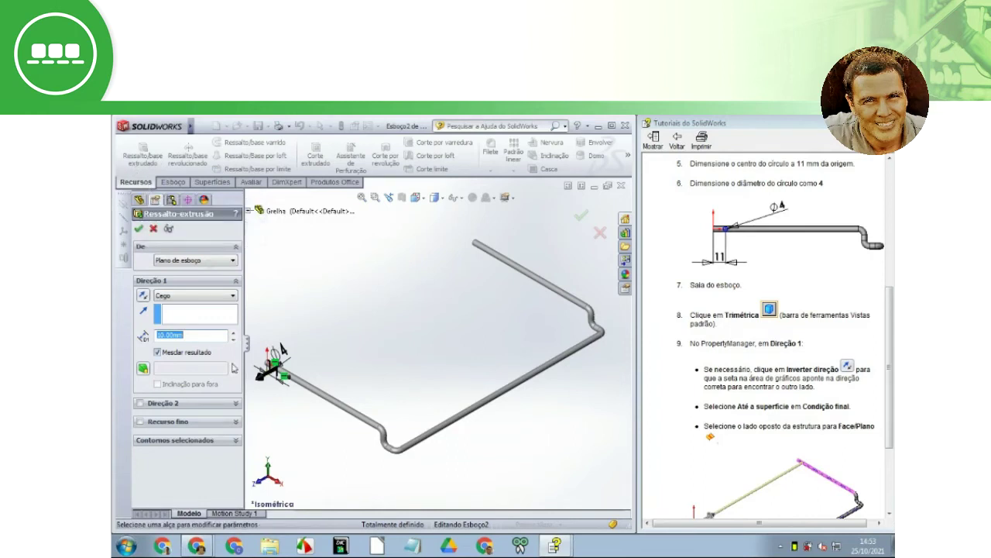
pyautogui.scroll(-3, 299, 369)
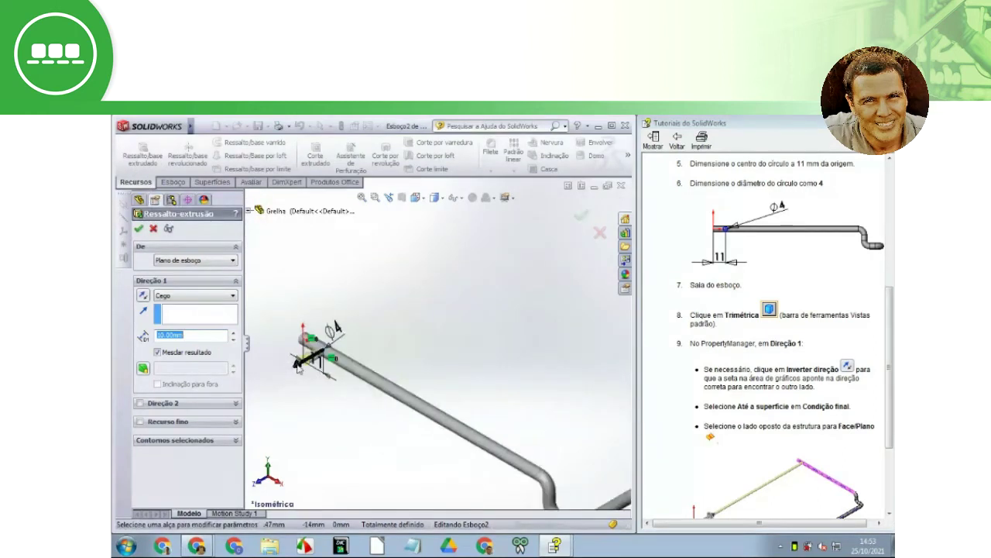
pyautogui.scroll(-2, 298, 368)
pyautogui.scroll(-2, 349, 353)
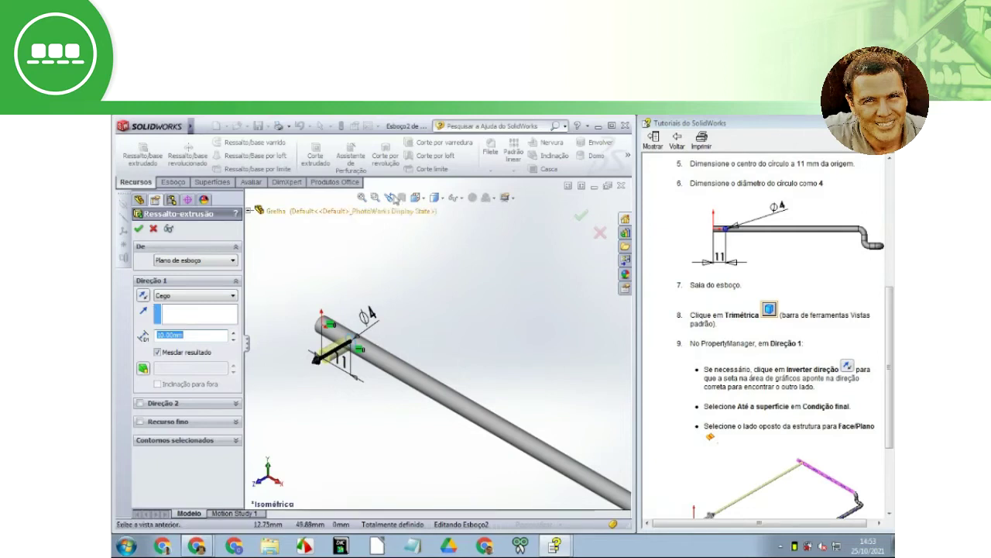
pyautogui.click(421, 198)
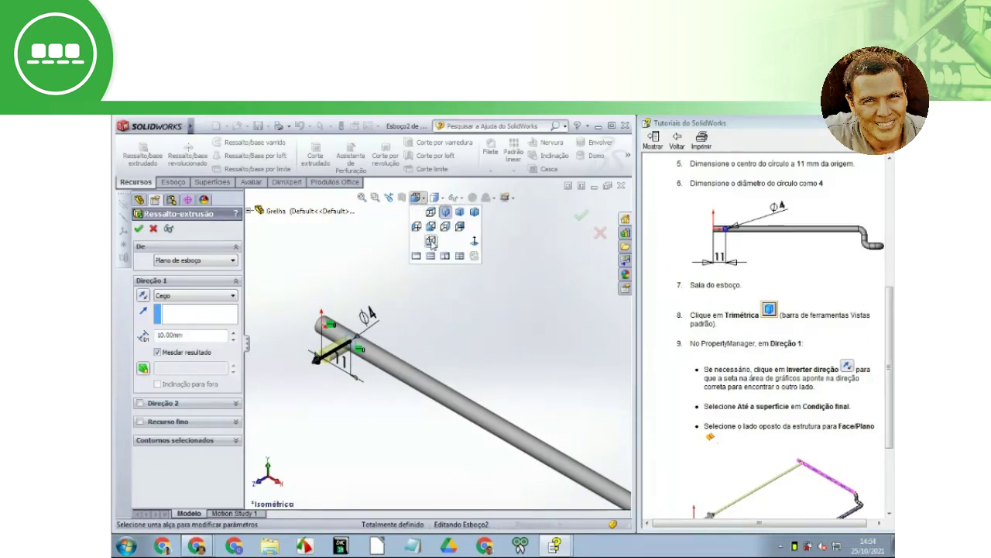
# Step: Switch to the Bottom view and reverse the extrusion direction toward the opposite frame side
pyautogui.click(431, 242)
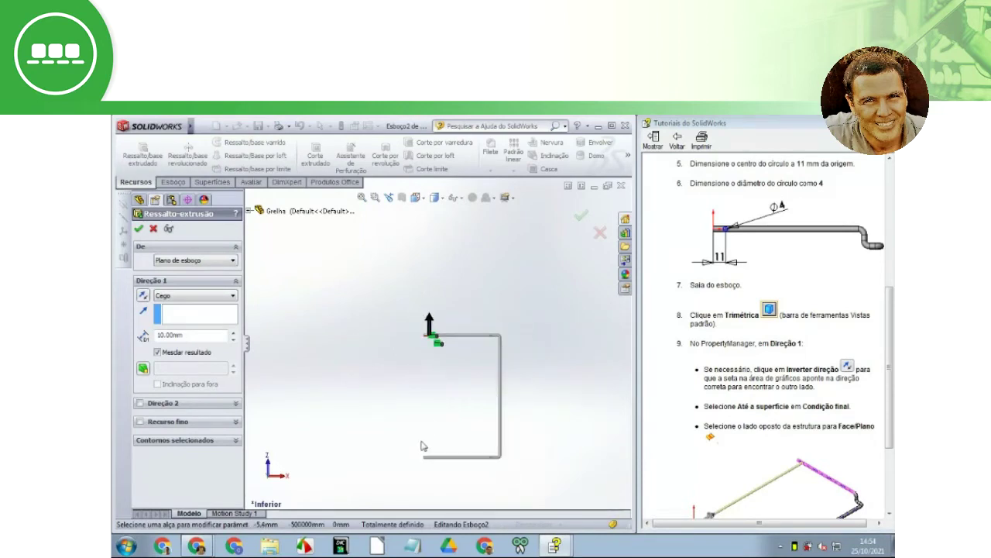
pyautogui.click(144, 295)
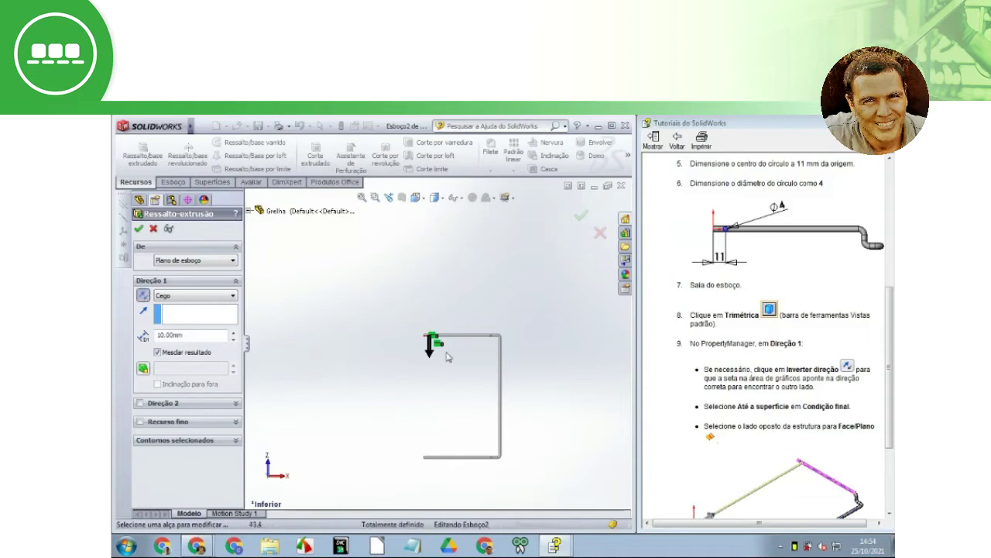
pyautogui.scroll(-2, 441, 356)
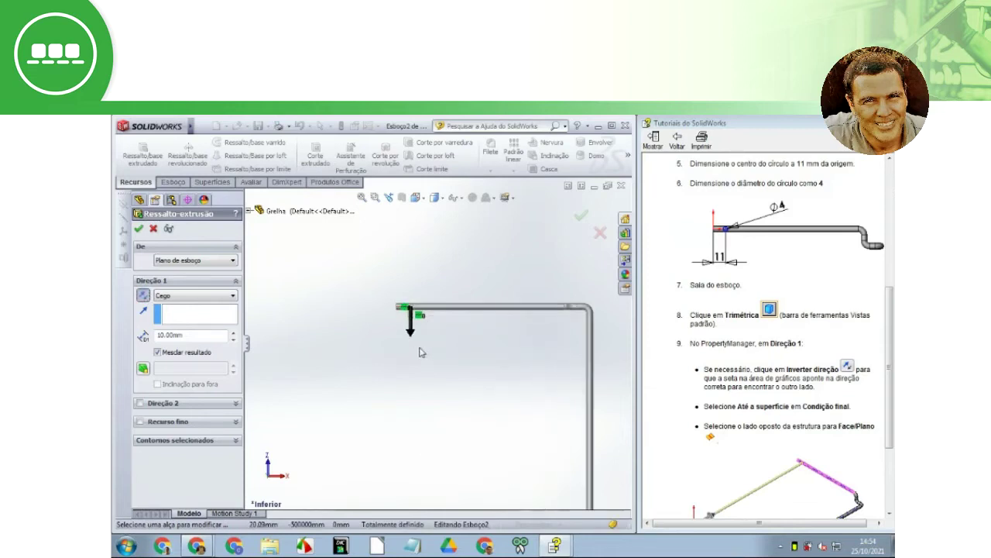
pyautogui.moveTo(442, 356); pyautogui.dragTo(412, 272, button='middle')
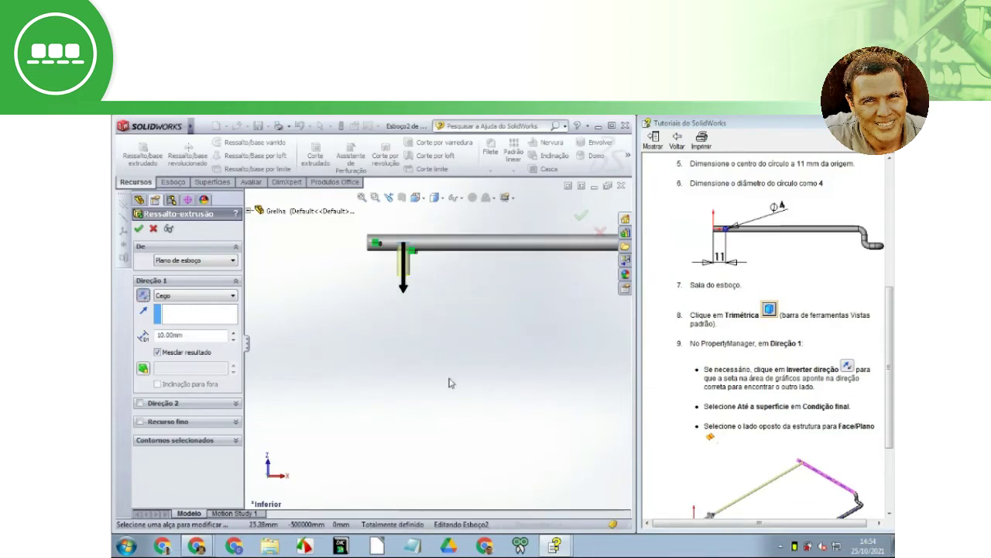
pyautogui.scroll(-2, 409, 262)
pyautogui.scroll(-1, 408, 262)
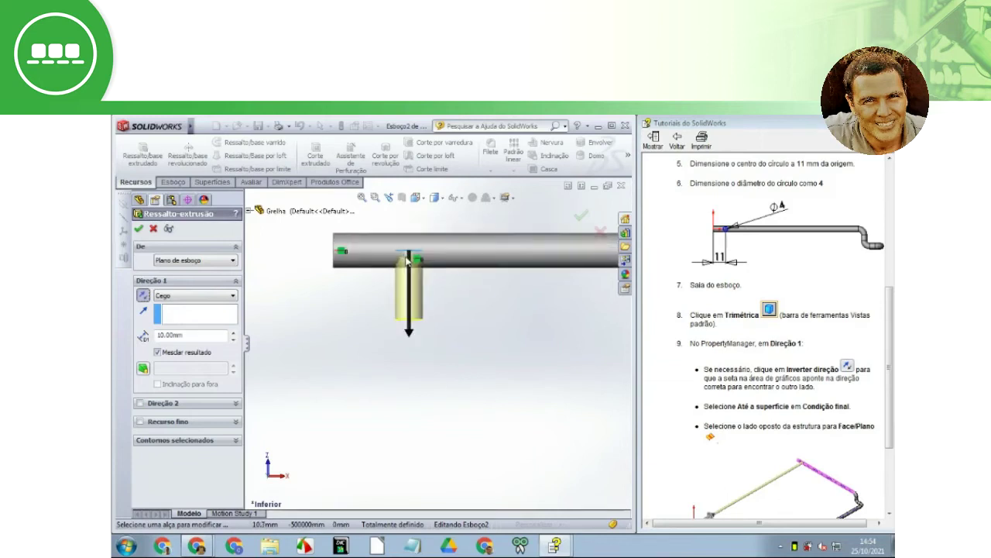
pyautogui.scroll(-1, 408, 262)
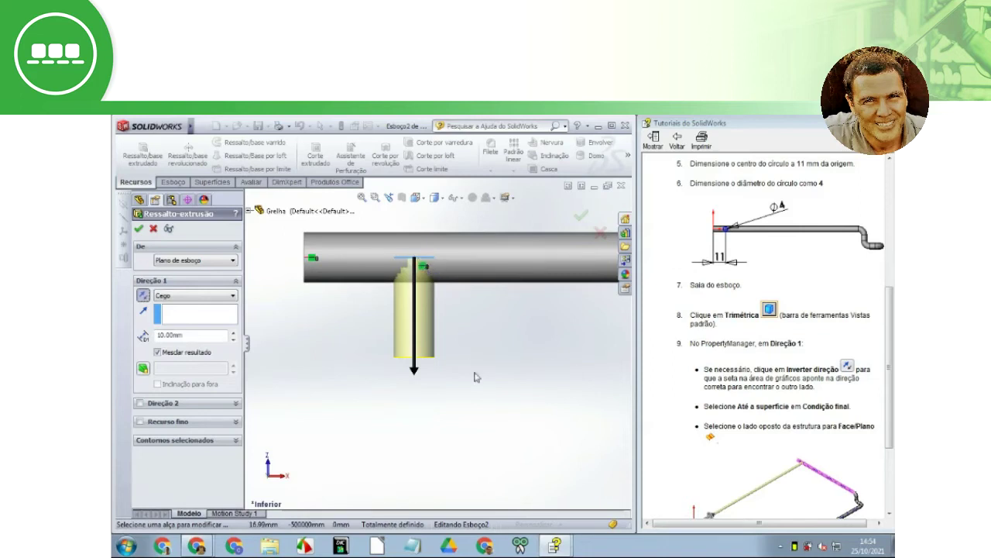
pyautogui.scroll(1, 476, 377)
pyautogui.scroll(2, 483, 383)
pyautogui.scroll(1, 485, 401)
pyautogui.scroll(1, 485, 401)
pyautogui.scroll(1, 485, 401)
pyautogui.scroll(1, 473, 426)
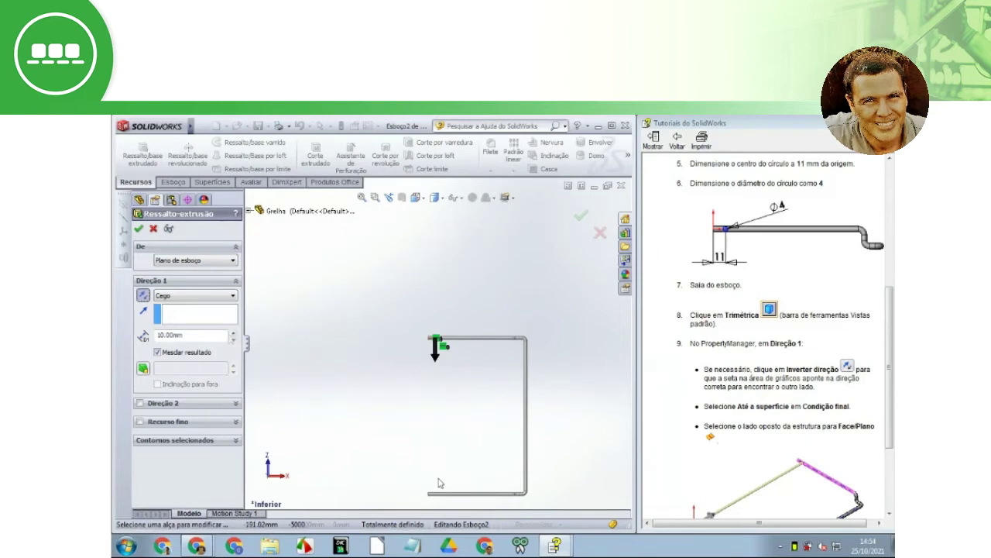
# Step: Raise the extrusion depth to 240.00 mm so the bar reaches the opposite tube
pyautogui.click(232, 334)
pyautogui.click(232, 334)
pyautogui.click(233, 333)
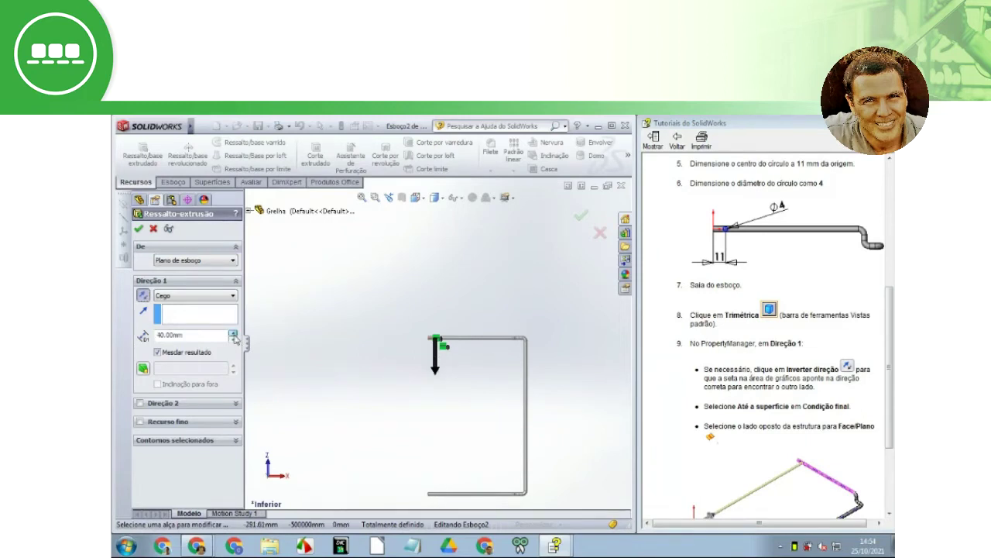
pyautogui.click(232, 334)
pyautogui.click(233, 334)
pyautogui.click(232, 334)
pyautogui.click(233, 334)
pyautogui.click(232, 334)
pyautogui.click(232, 334)
pyautogui.click(232, 333)
pyautogui.click(232, 334)
pyautogui.click(232, 334)
pyautogui.click(232, 334)
pyautogui.click(232, 334)
pyautogui.click(233, 334)
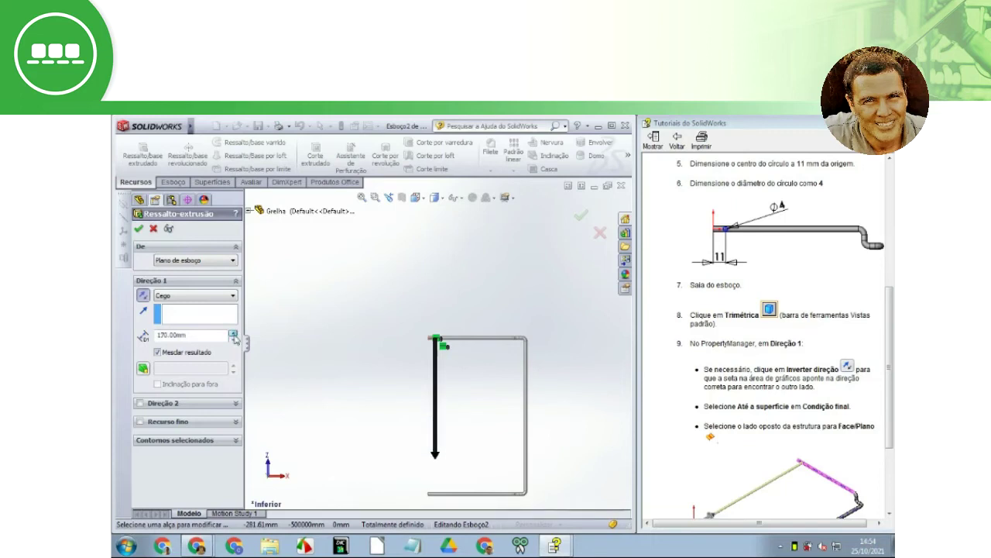
pyautogui.click(233, 333)
pyautogui.click(233, 334)
pyautogui.click(233, 334)
pyautogui.click(233, 334)
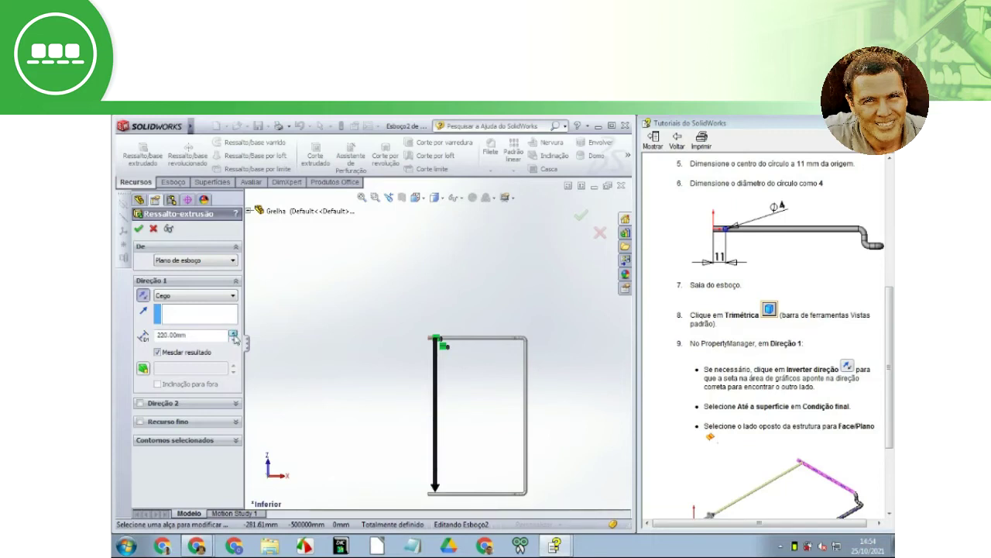
pyautogui.moveTo(346, 429); pyautogui.dragTo(457, 470, button='middle')
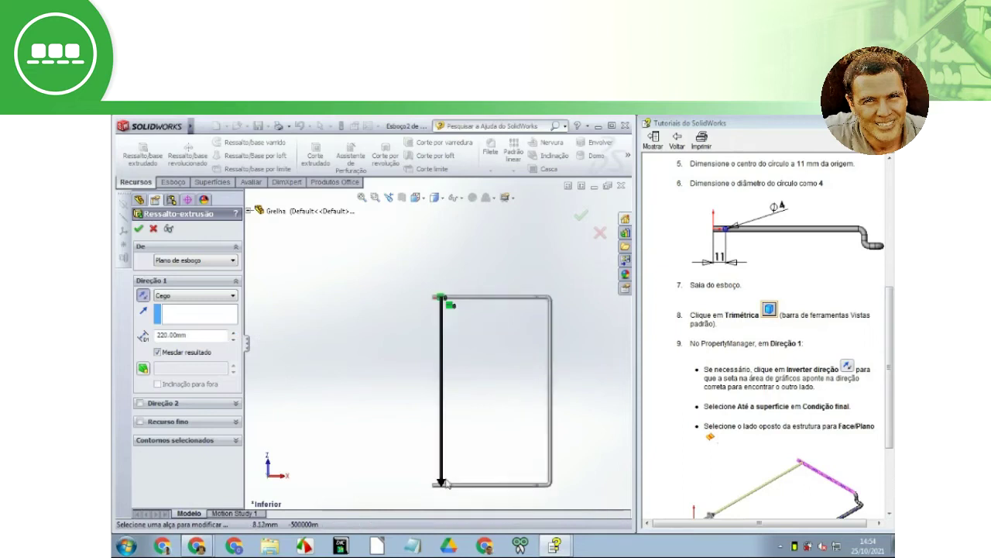
pyautogui.click(233, 332)
pyautogui.click(233, 332)
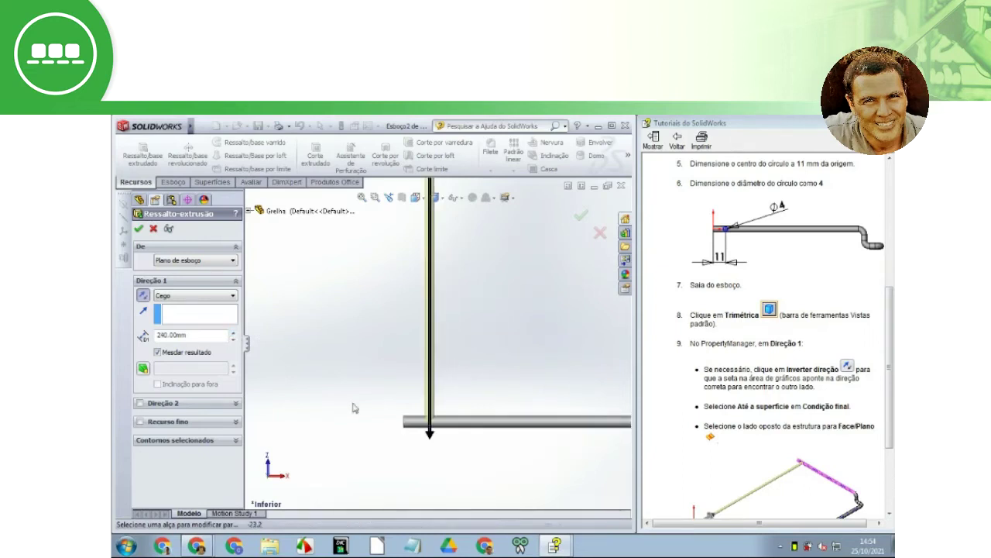
pyautogui.scroll(-2, 434, 431)
pyautogui.scroll(-3, 434, 431)
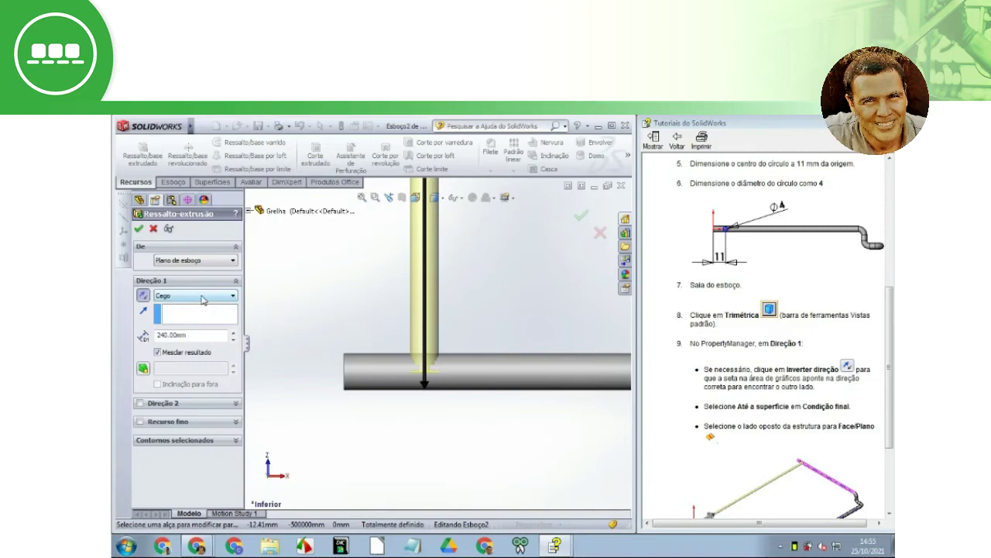
# Step: Change the extrusion end condition to Passante and check where the bar meets the tube
pyautogui.click(203, 297)
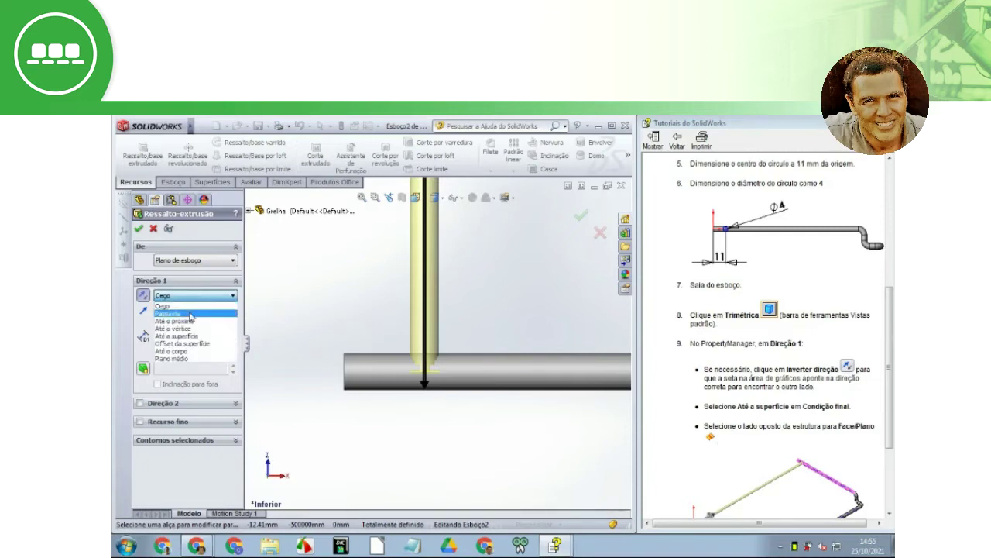
pyautogui.click(191, 314)
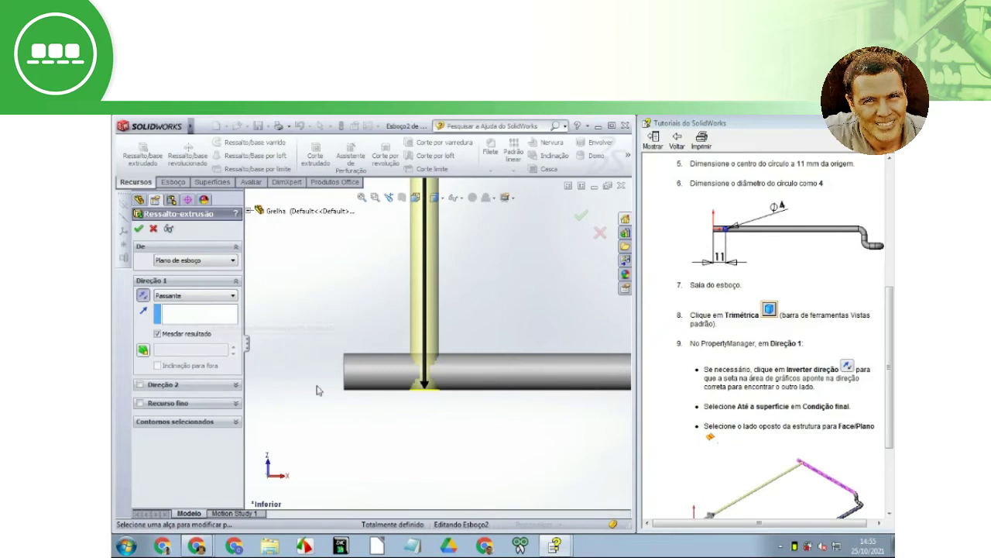
pyautogui.scroll(-2, 426, 399)
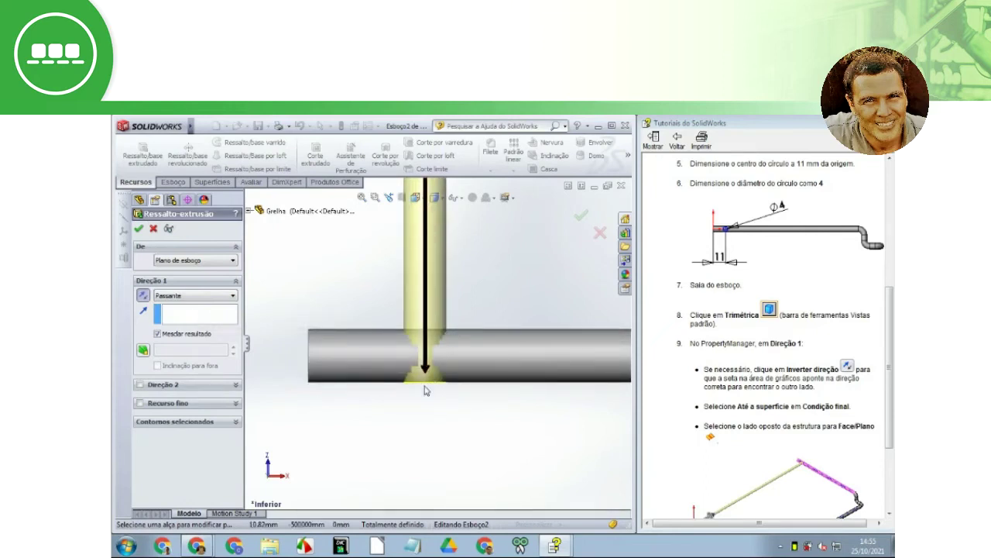
pyautogui.moveTo(436, 364); pyautogui.dragTo(463, 326, button='middle')
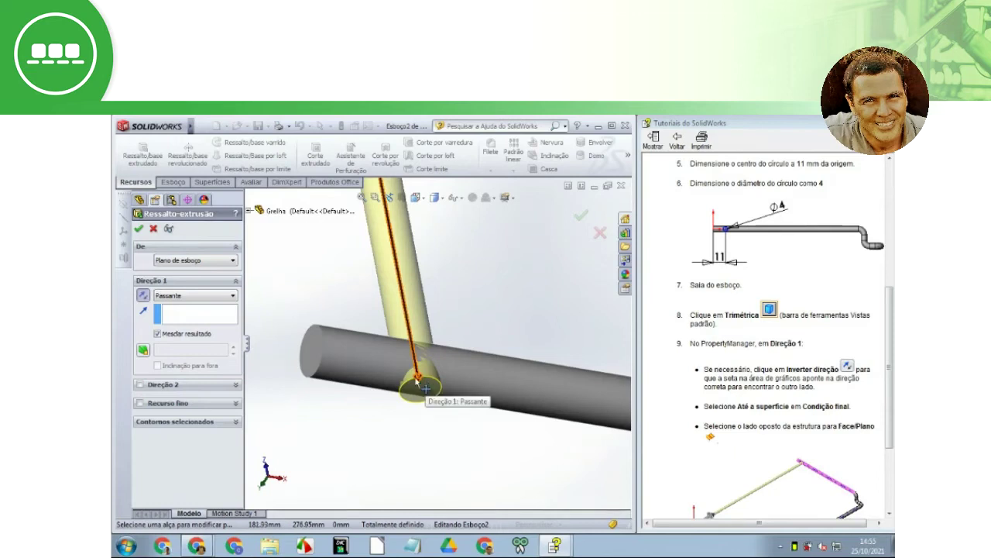
# Step: Change the cross bar's end condition to Até o próximo, then to Até o corpo
pyautogui.click(200, 298)
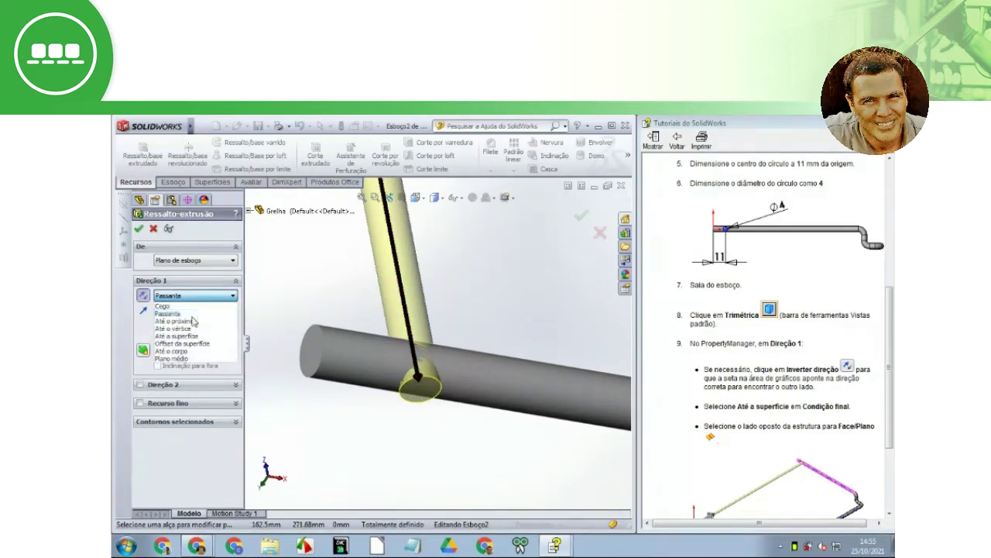
pyautogui.click(195, 321)
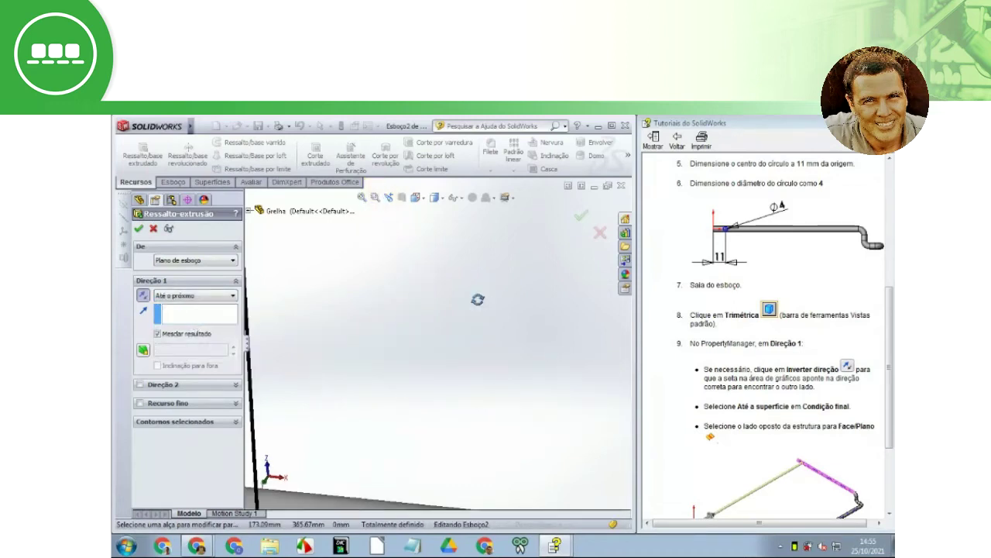
pyautogui.moveTo(478, 299); pyautogui.dragTo(464, 316, button='middle')
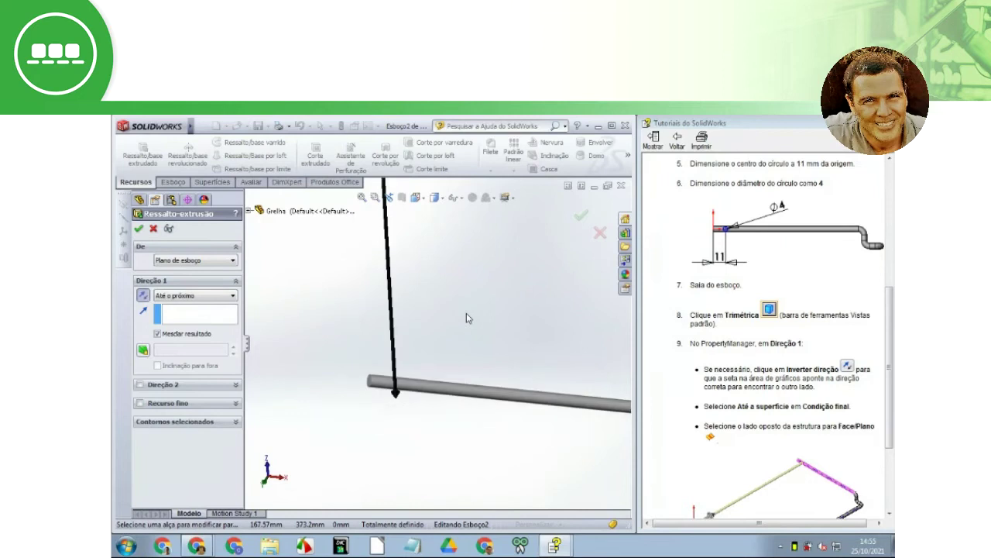
pyautogui.moveTo(436, 365); pyautogui.dragTo(427, 366, button='middle')
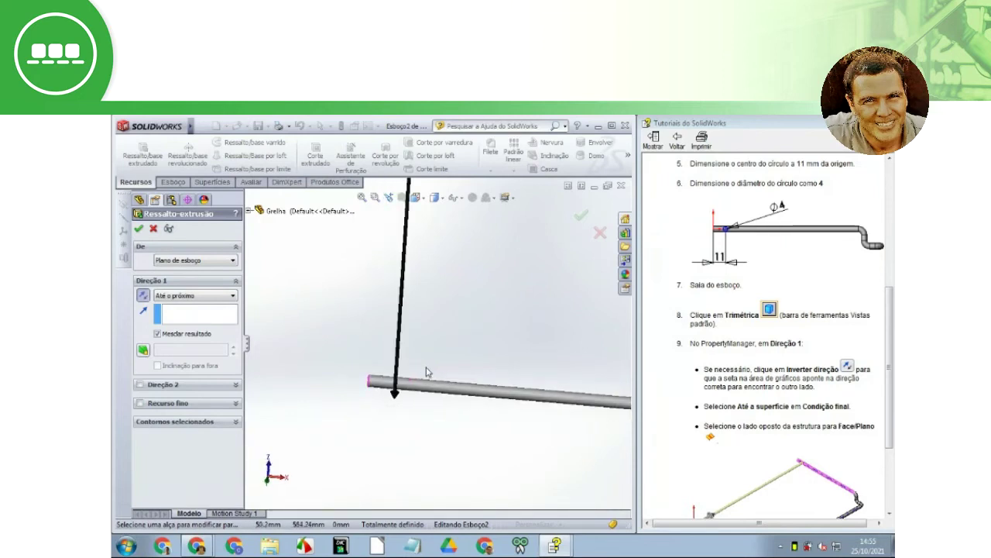
pyautogui.moveTo(426, 373)
pyautogui.mouseDown(button='middle')
pyautogui.moveTo(434, 279)
pyautogui.moveTo(443, 289)
pyautogui.moveTo(415, 308)
pyautogui.mouseUp(button='middle')
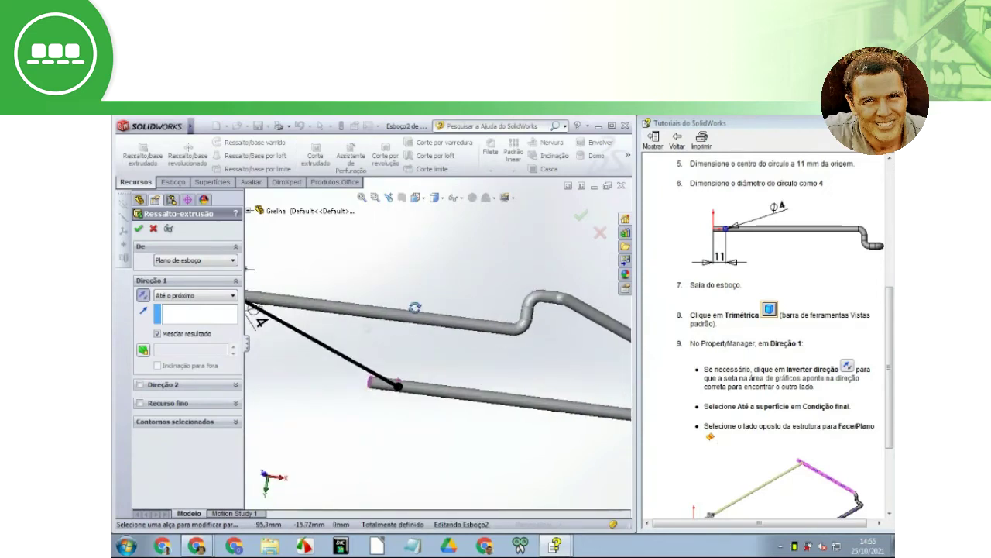
pyautogui.click(207, 296)
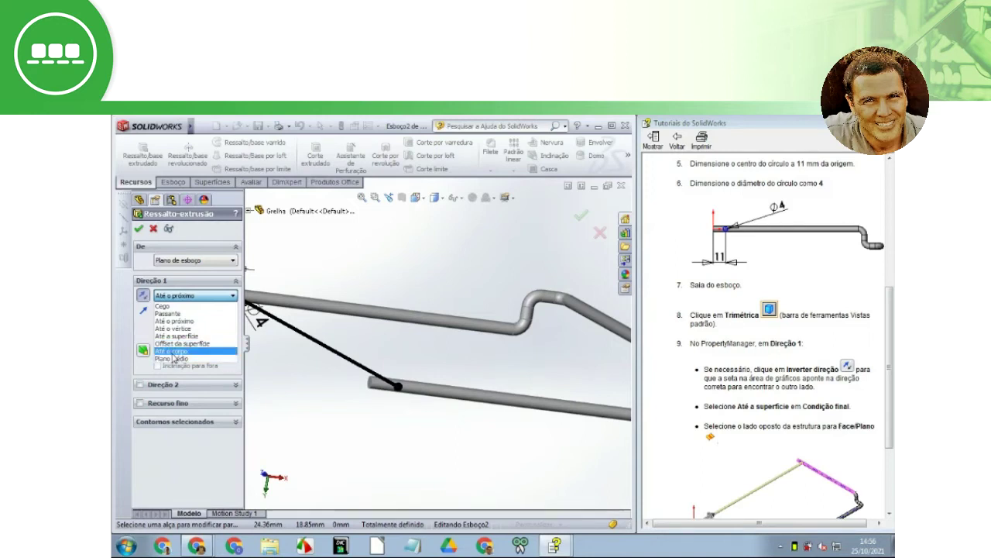
pyautogui.click(174, 354)
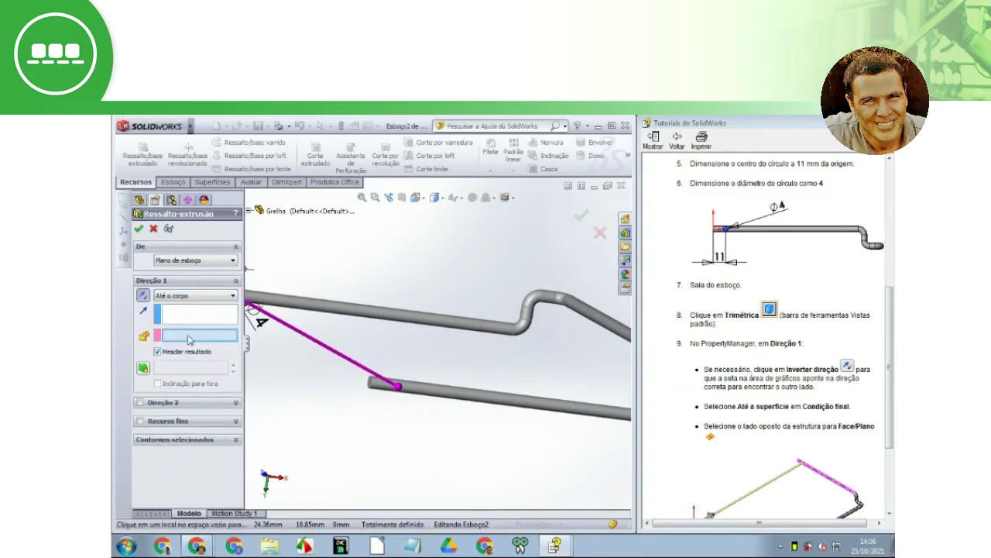
# Step: End the 4 mm cross bar at the opposite tube's face (Up To Surface) and confirm the extrusion
pyautogui.click(217, 298)
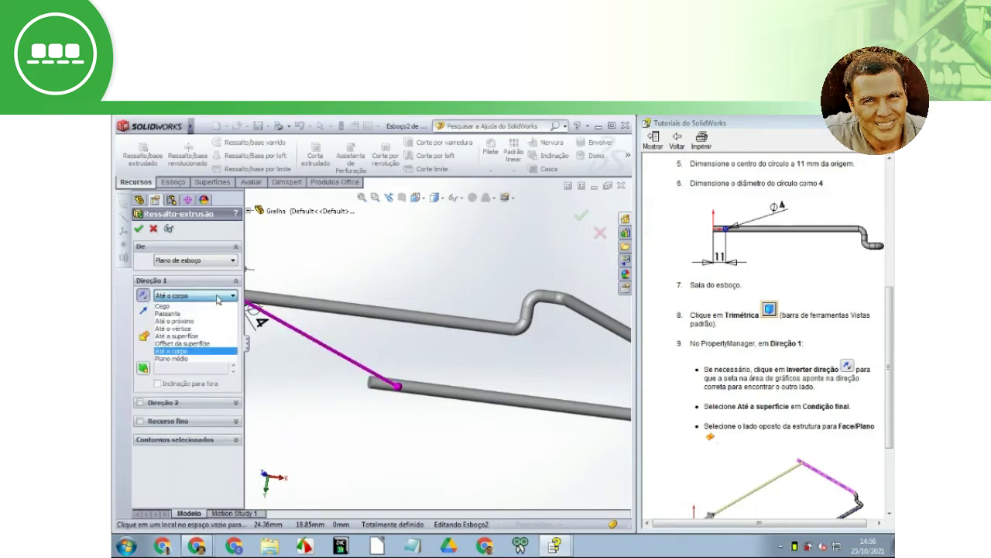
pyautogui.click(207, 350)
pyautogui.click(214, 298)
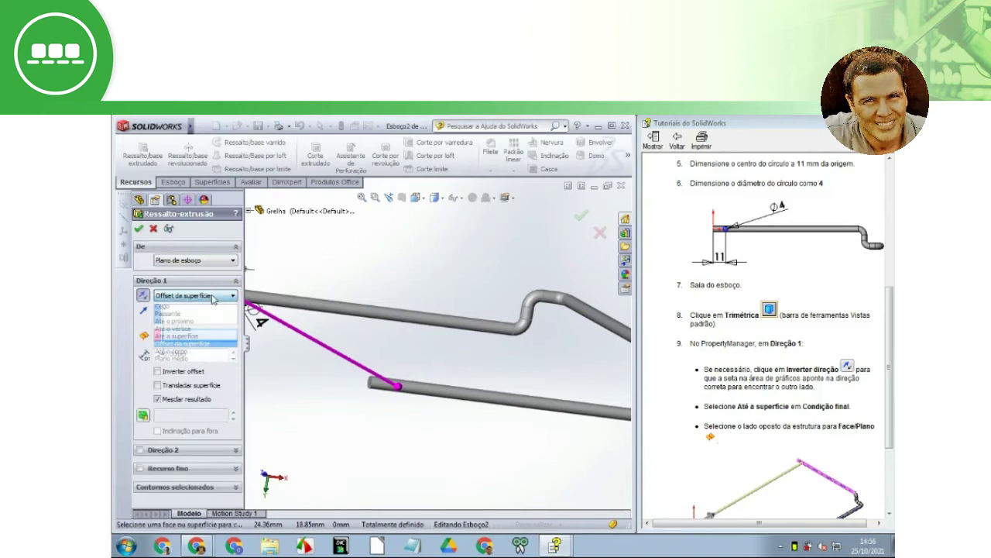
pyautogui.click(195, 336)
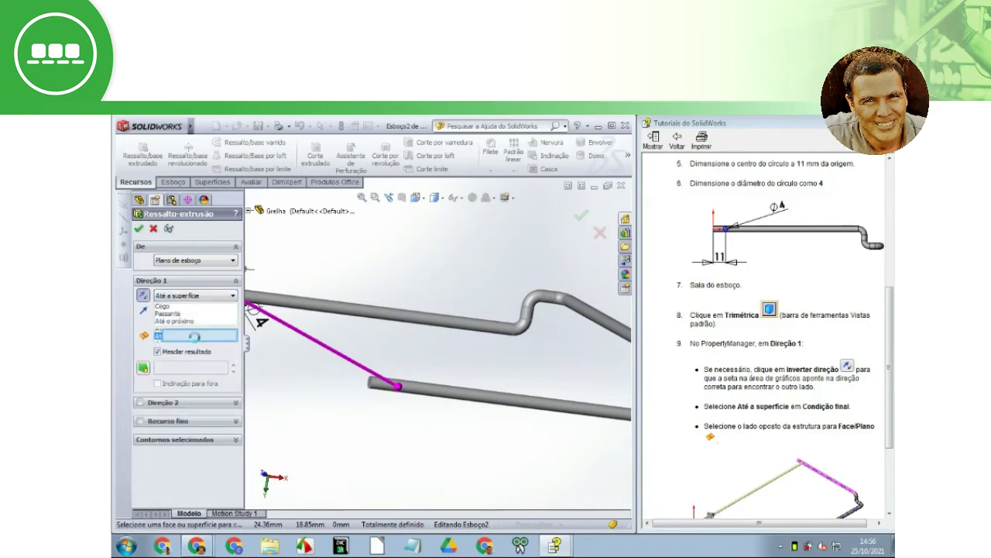
pyautogui.click(383, 387)
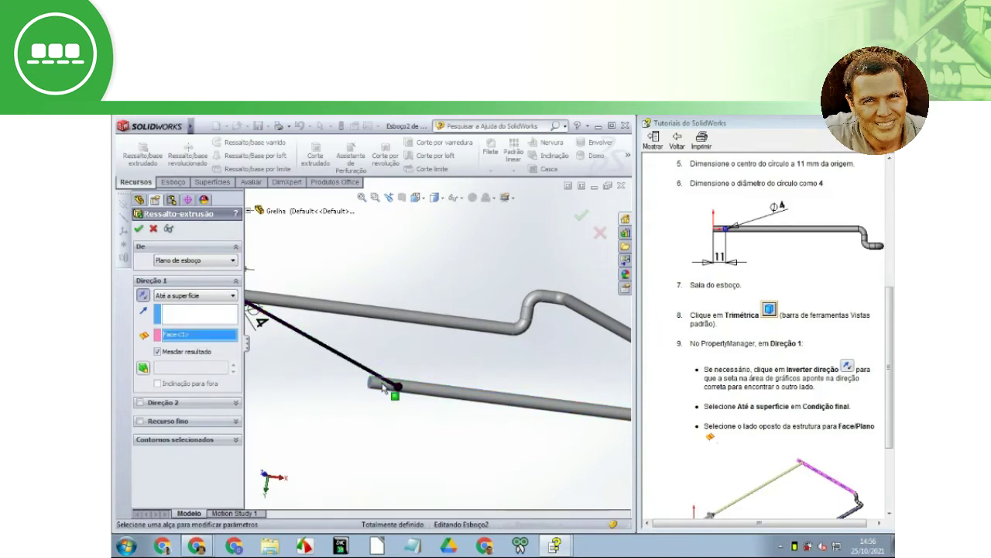
pyautogui.moveTo(387, 409)
pyautogui.mouseDown(button='middle')
pyautogui.moveTo(394, 399)
pyautogui.moveTo(391, 422)
pyautogui.mouseUp(button='middle')
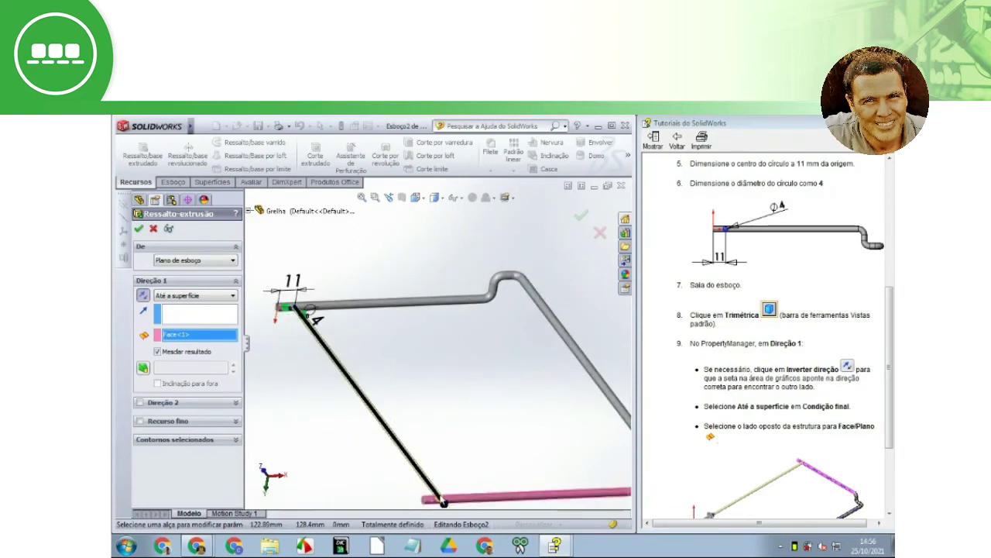
pyautogui.scroll(-1, 442, 496)
pyautogui.scroll(-1, 439, 484)
pyautogui.scroll(-2, 439, 471)
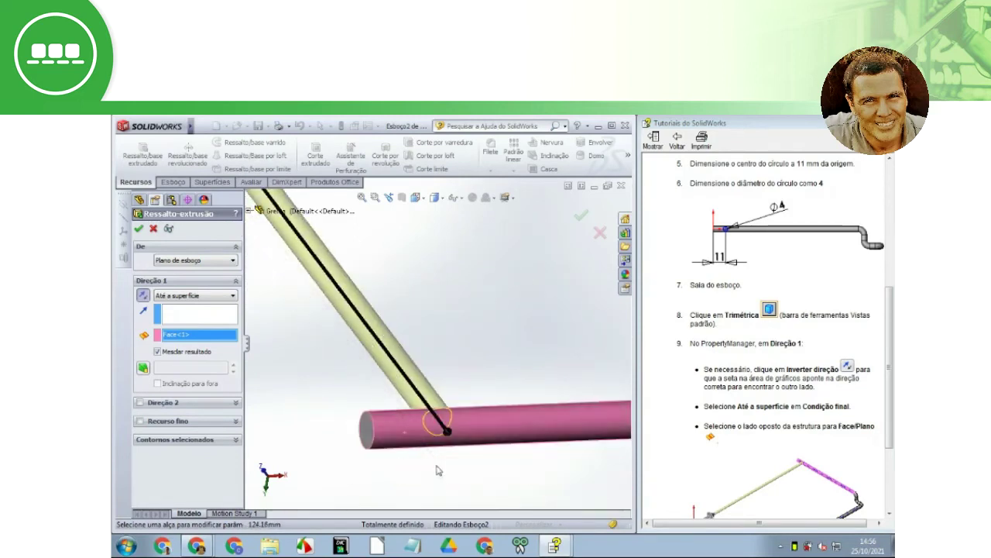
pyautogui.moveTo(401, 427); pyautogui.dragTo(452, 431, button='middle')
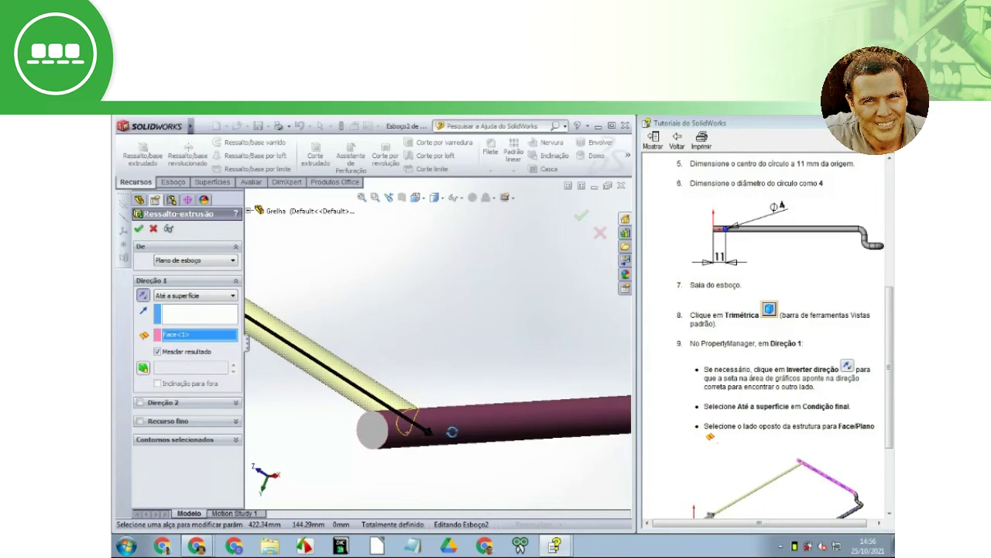
pyautogui.moveTo(452, 431); pyautogui.dragTo(418, 434, button='middle')
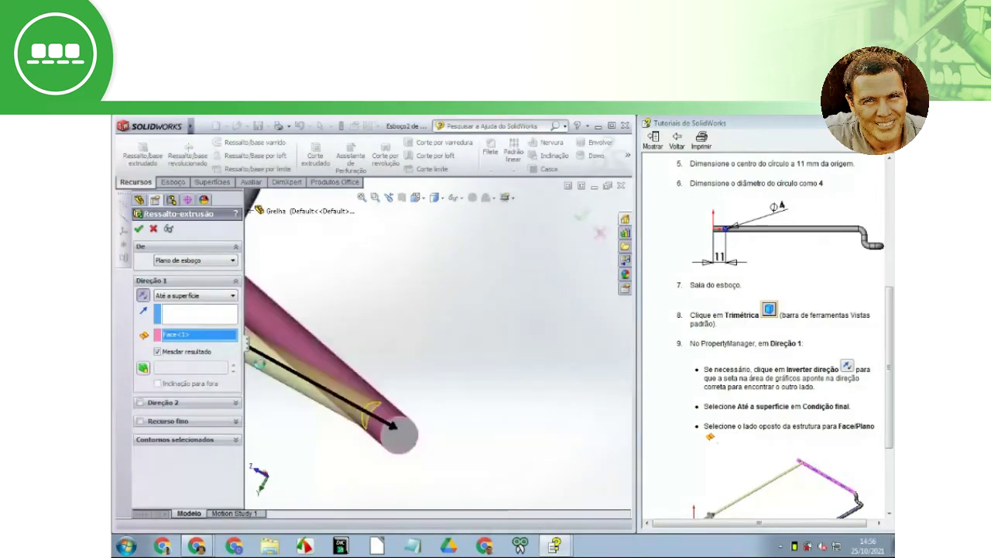
pyautogui.press('Return')
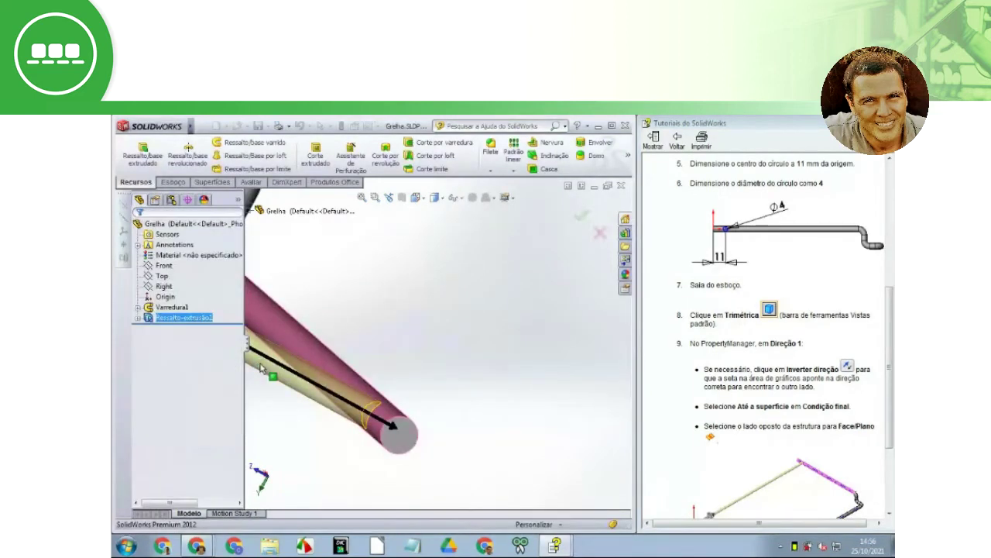
# Step: Show the frame in isometric view and advance the tutorial to 'Geração do padrão de extrusão'
pyautogui.hotkey('ctrl', '7')
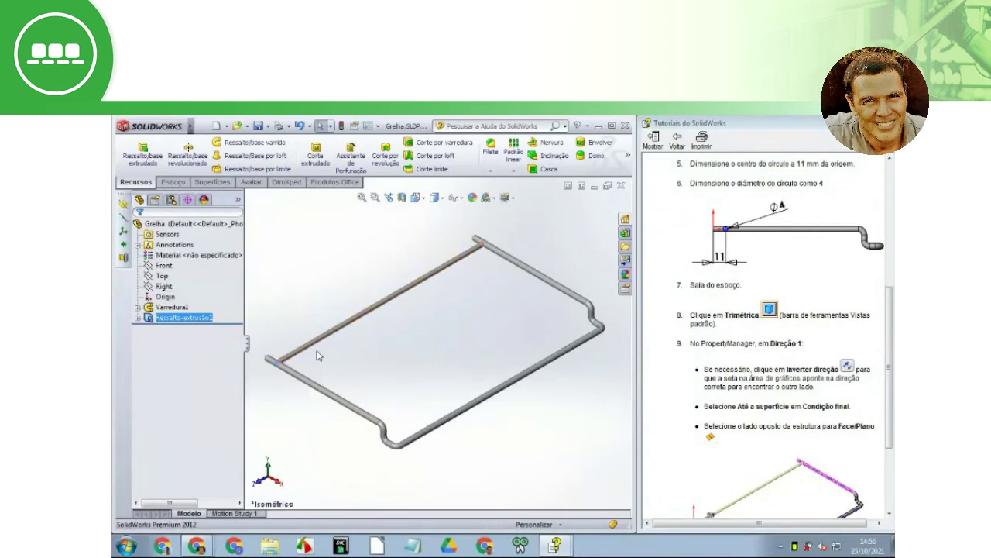
pyautogui.scroll(-3, 891, 438)
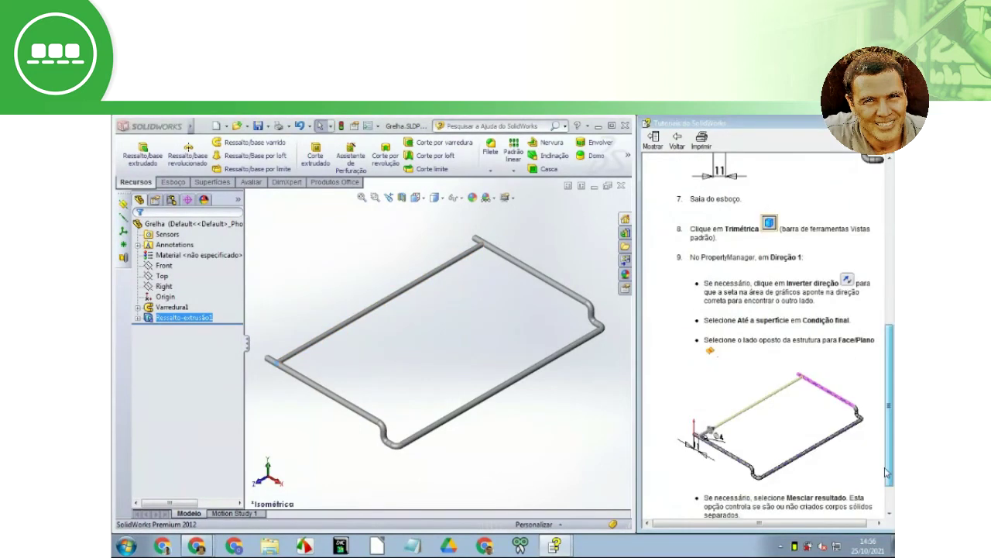
pyautogui.scroll(-3, 891, 438)
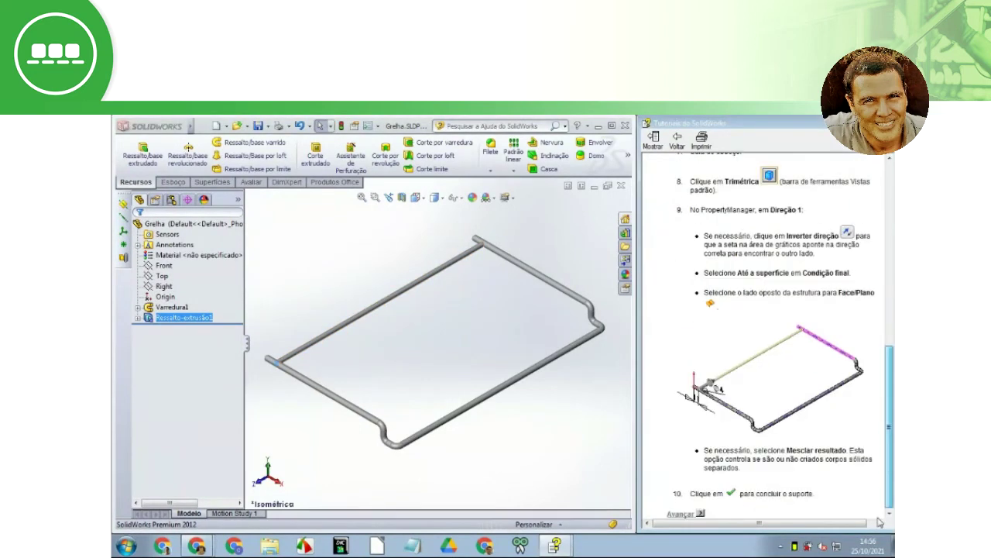
pyautogui.click(685, 516)
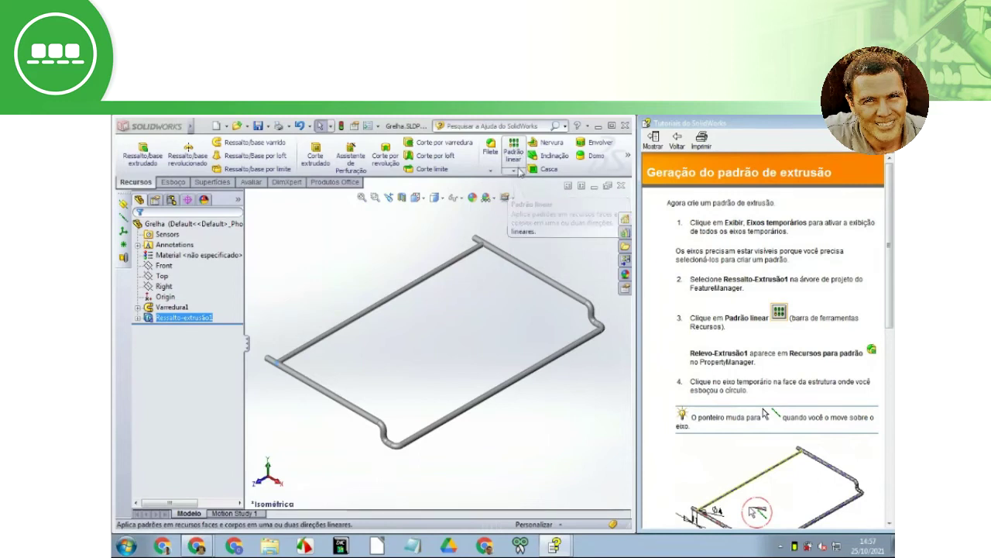
pyautogui.click(518, 172)
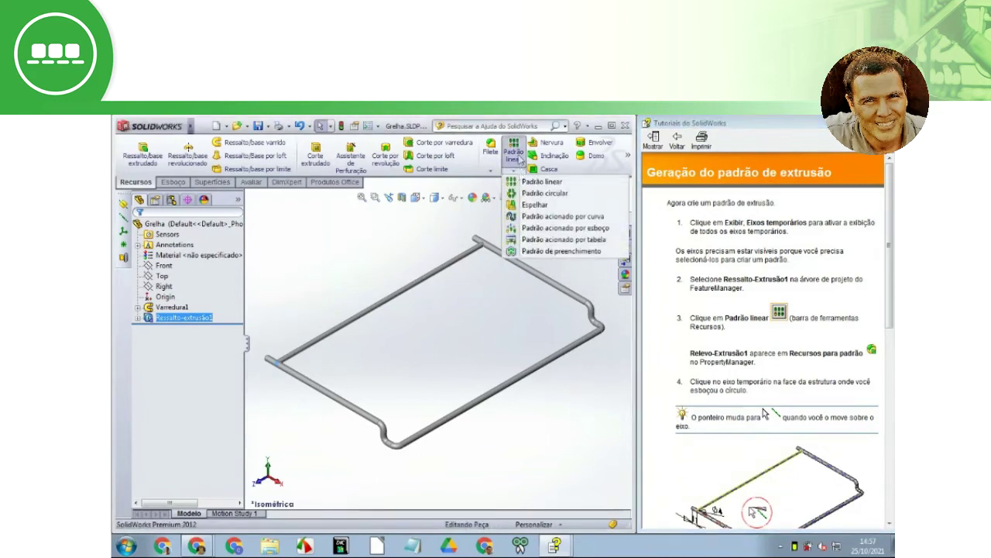
# Step: Start a linear pattern with only Ressalto-extrusão1 to repeat, removing Varredura1 from the list
pyautogui.click(521, 158)
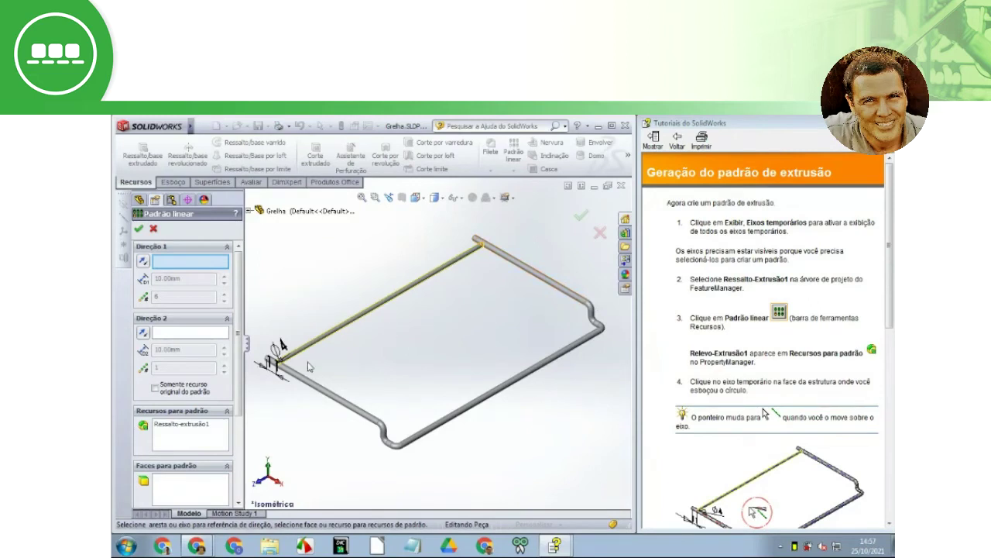
pyautogui.click(308, 387)
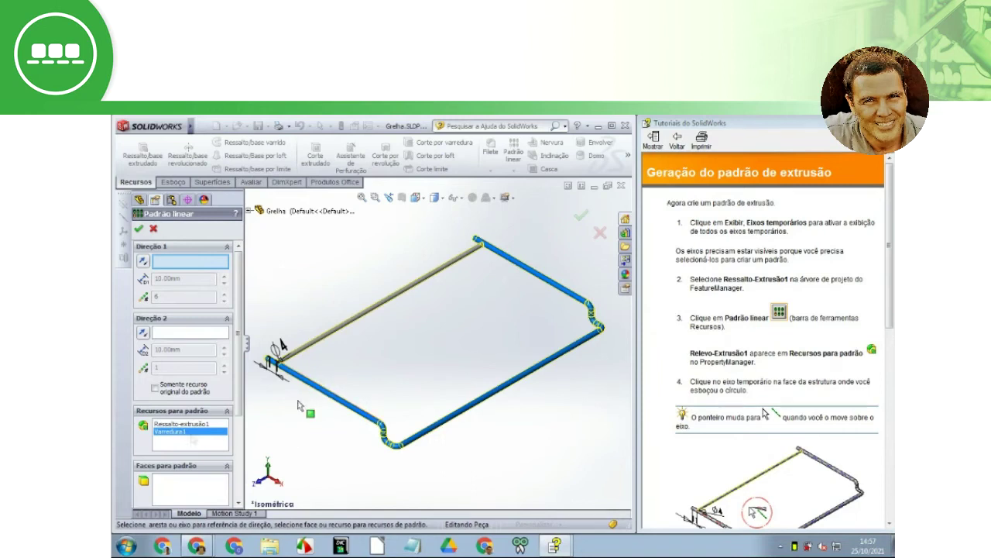
pyautogui.click(193, 435)
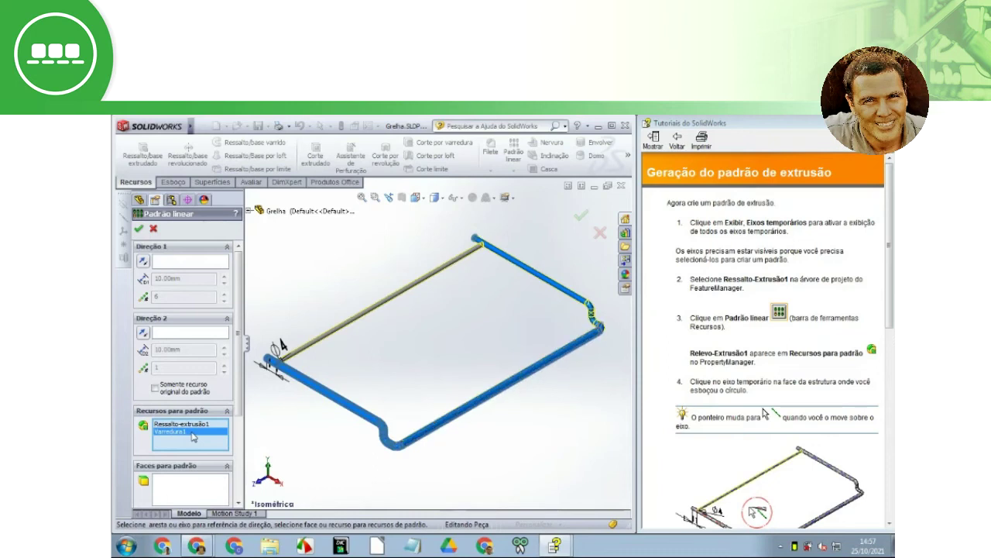
pyautogui.press('Delete')
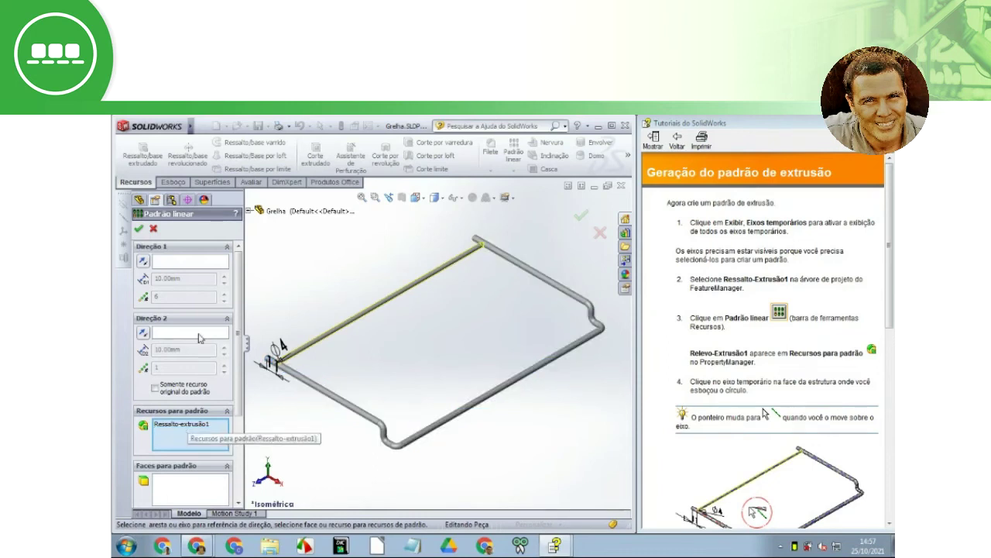
pyautogui.click(207, 265)
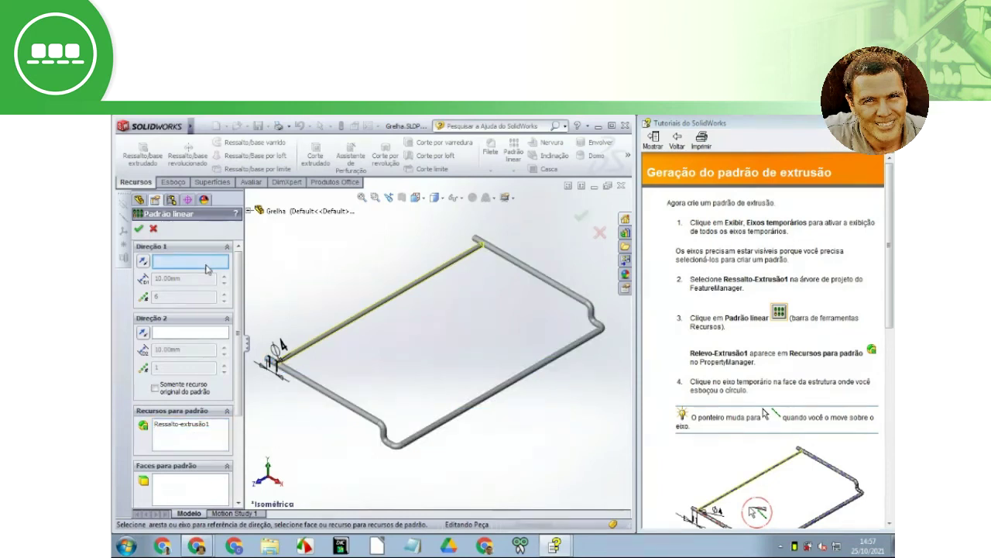
pyautogui.click(310, 383)
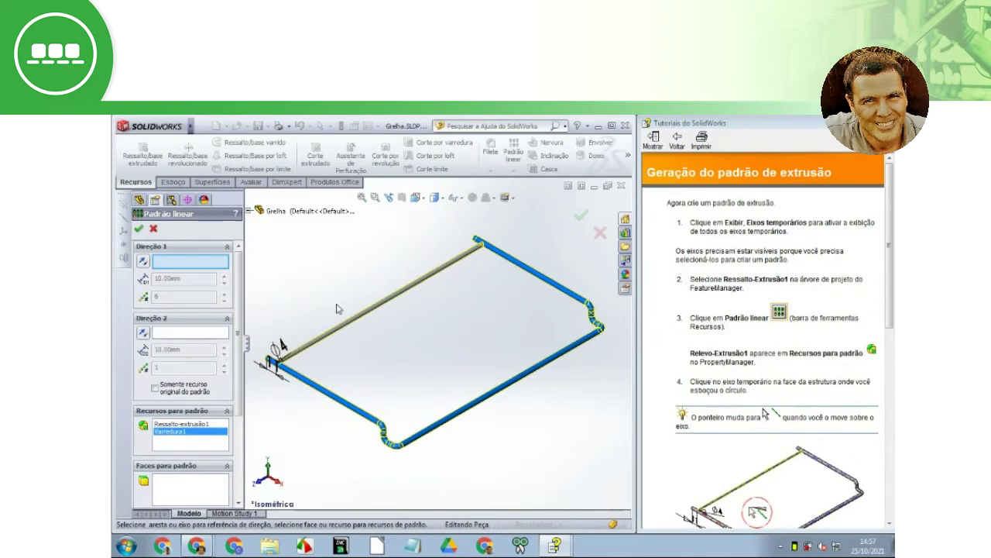
pyautogui.click(204, 438)
pyautogui.press('Delete')
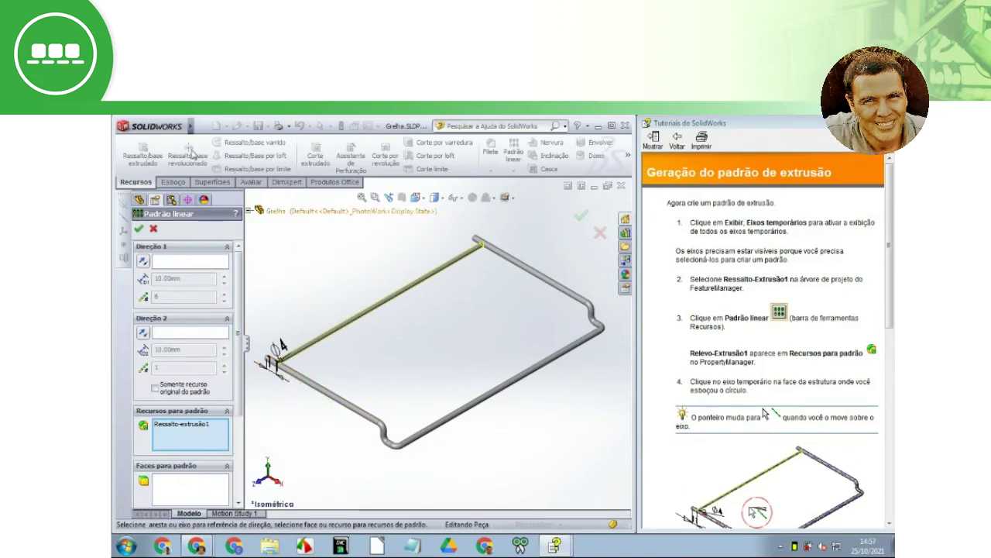
pyautogui.moveTo(190, 125)
pyautogui.click(207, 127)
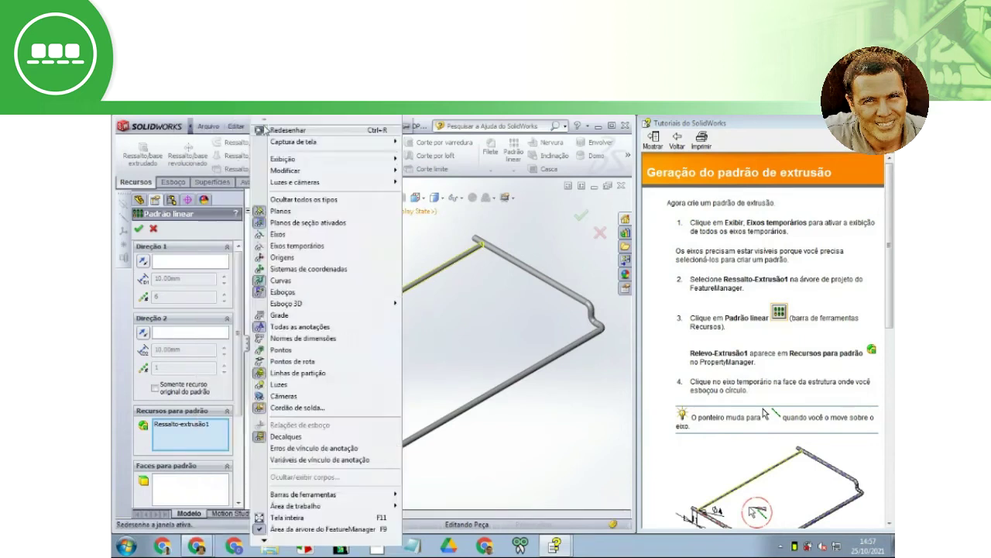
pyautogui.moveTo(259, 126)
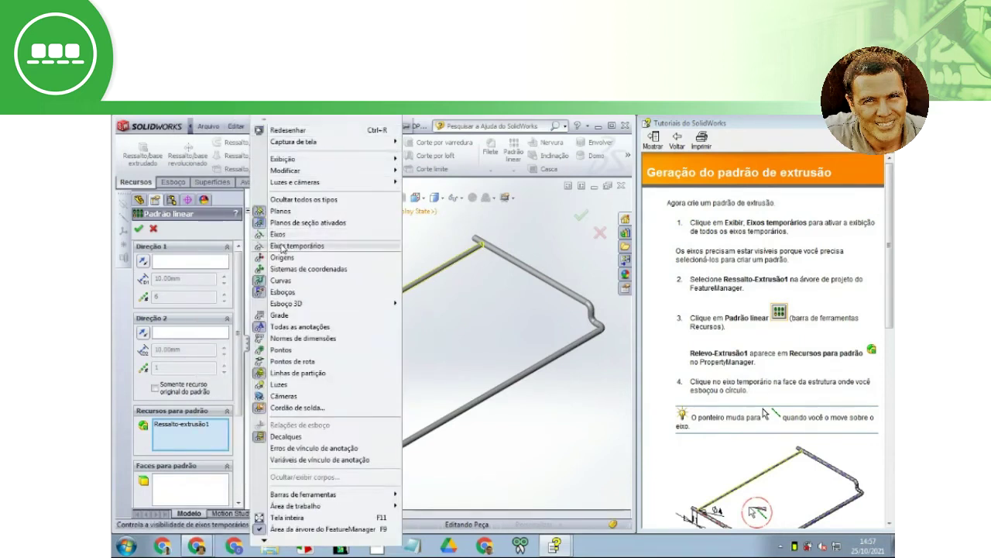
# Step: Show the temporary axes and zoom in on the frame tubes
pyautogui.click(282, 247)
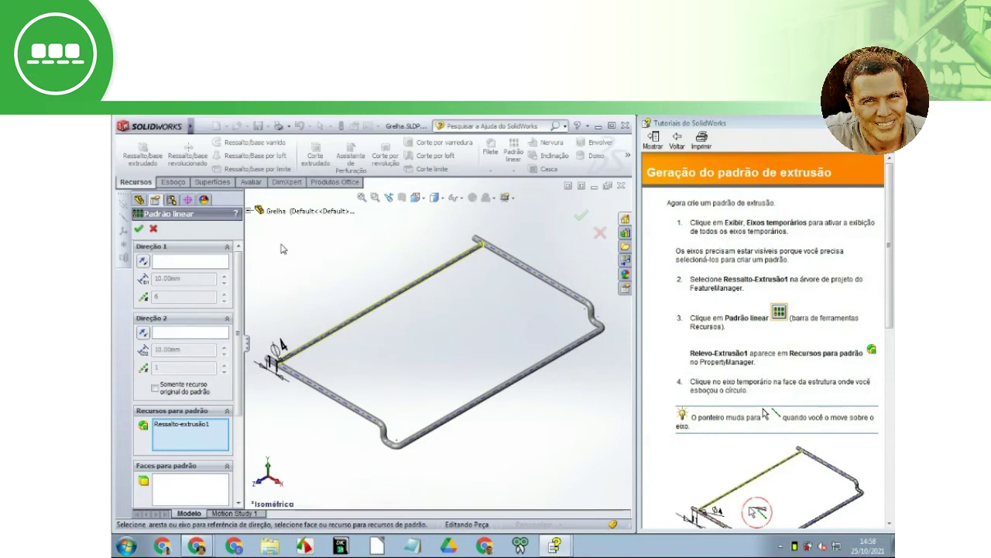
pyautogui.scroll(-2, 364, 405)
pyautogui.scroll(-3, 364, 405)
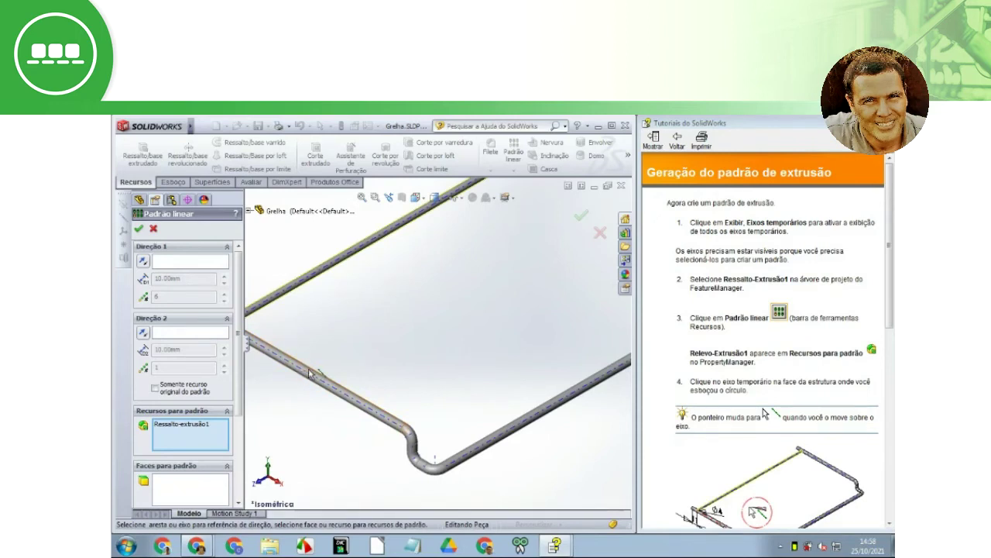
# Step: Run the pattern's Direction 1 along the tube axis Eixo<1> with 22.00mm spacing
pyautogui.click(198, 264)
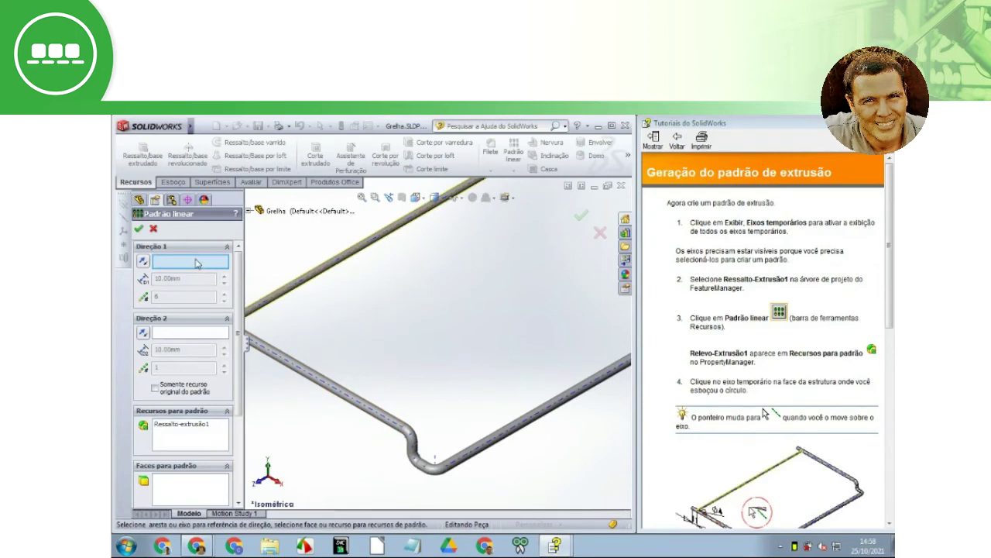
pyautogui.click(295, 369)
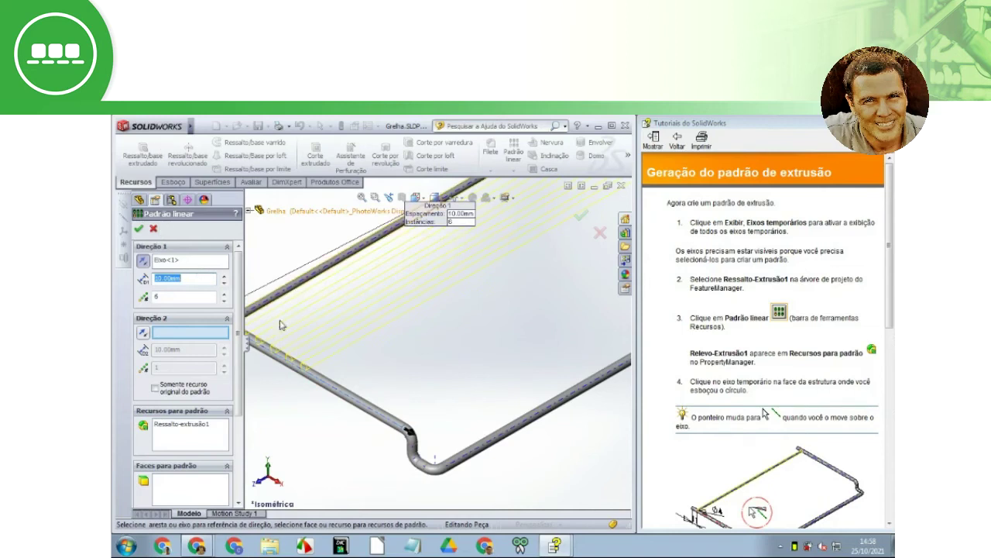
pyautogui.click(167, 298)
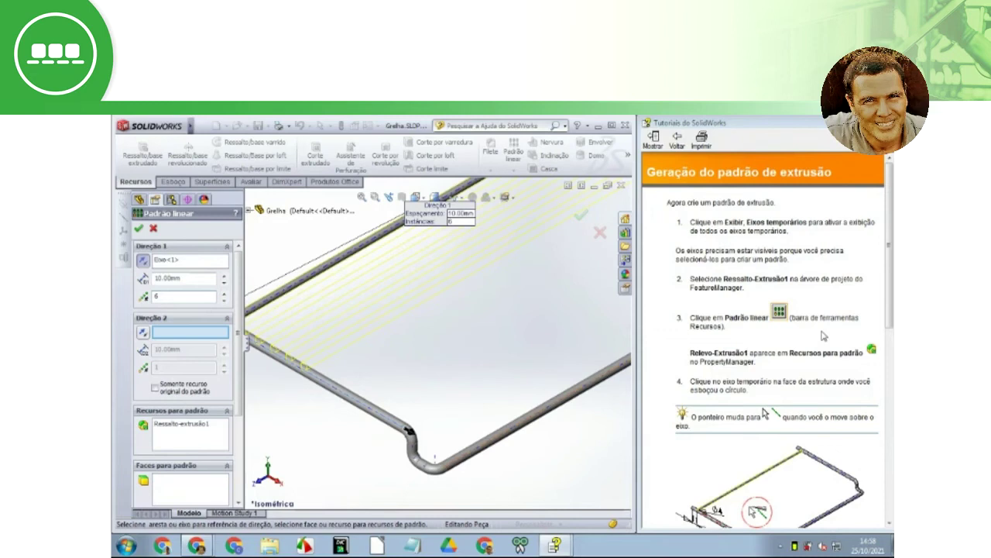
pyautogui.scroll(-10, 823, 335)
pyautogui.write('22')
pyautogui.click(224, 300)
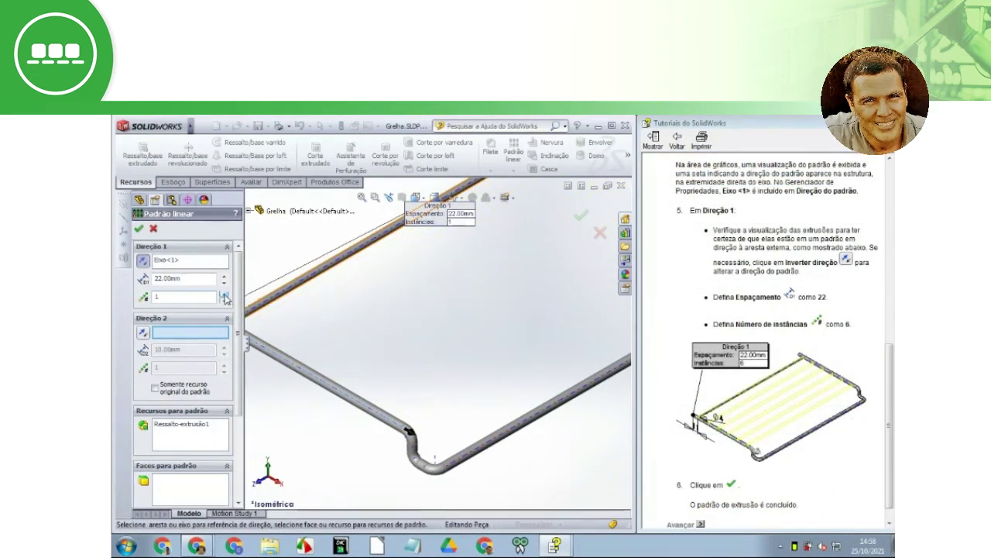
# Step: Set the linear pattern to 6 cross bars 22 mm apart and accept it
pyautogui.click(225, 294)
pyautogui.click(224, 295)
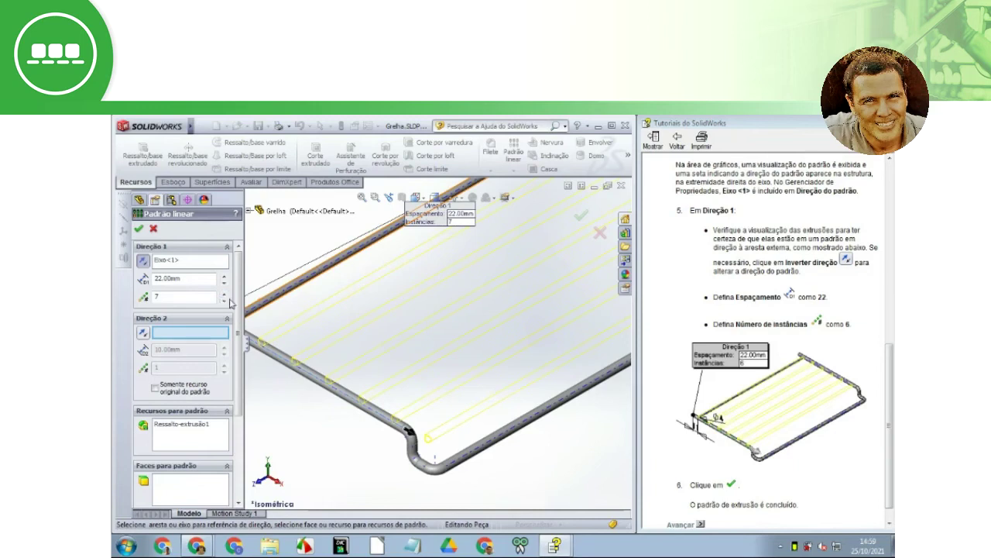
pyautogui.click(225, 302)
pyautogui.press('Return')
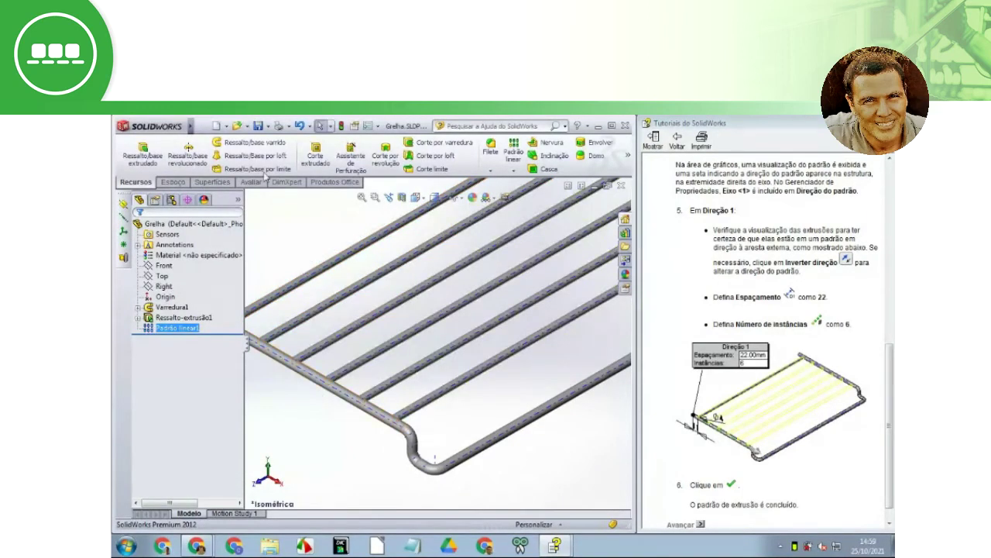
# Step: Hide the temporary axes, fit the rack to the view, and start a Mirror feature
pyautogui.click(259, 127)
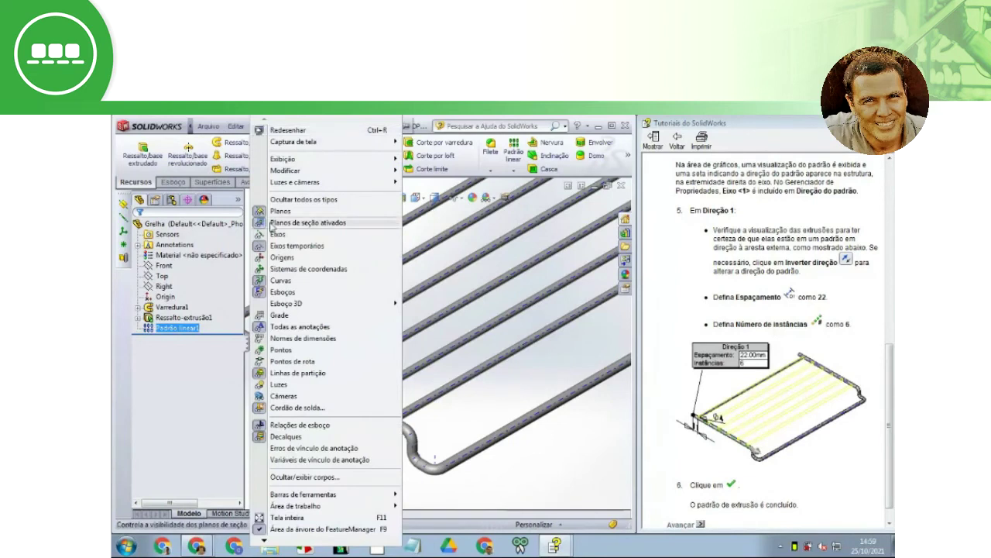
pyautogui.click(421, 409)
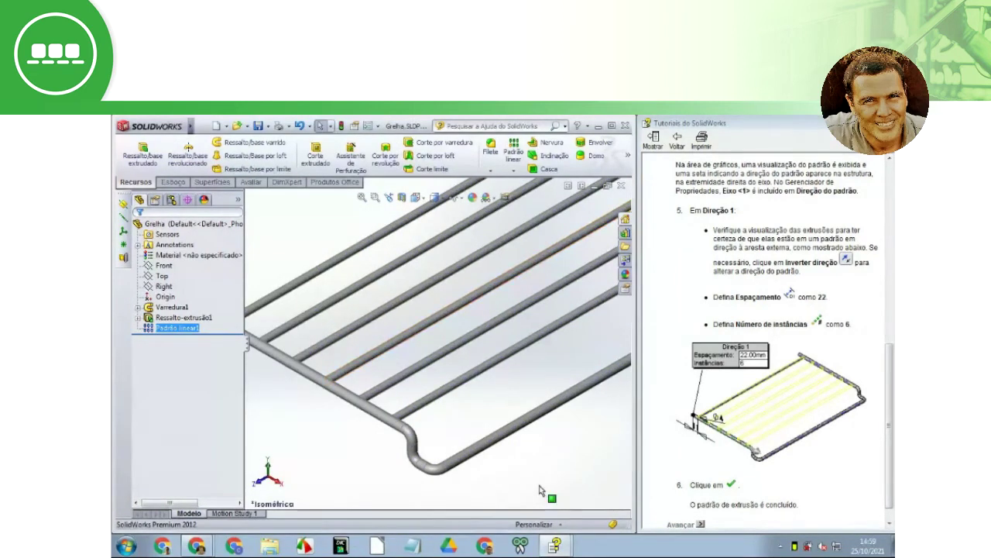
pyautogui.press('f')
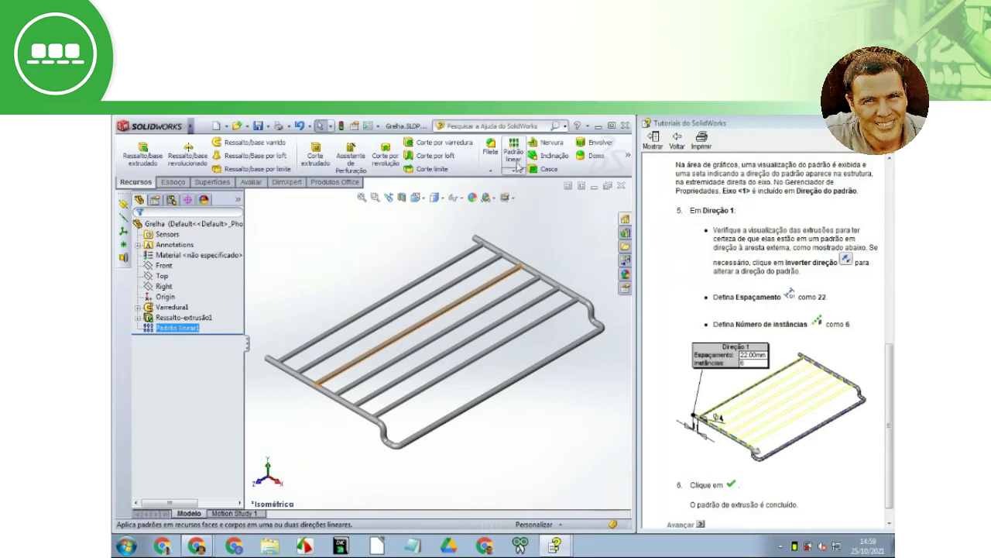
pyautogui.click(628, 159)
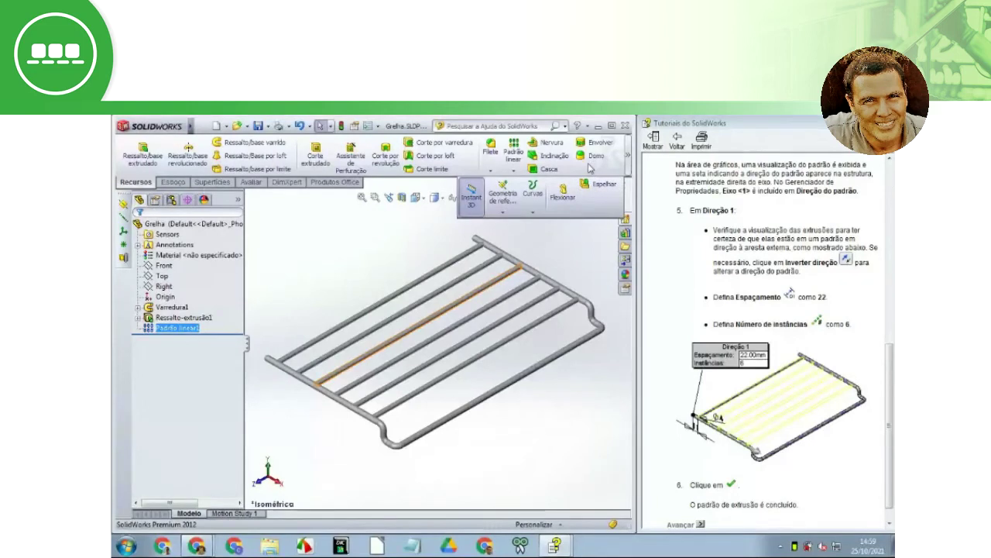
pyautogui.click(595, 185)
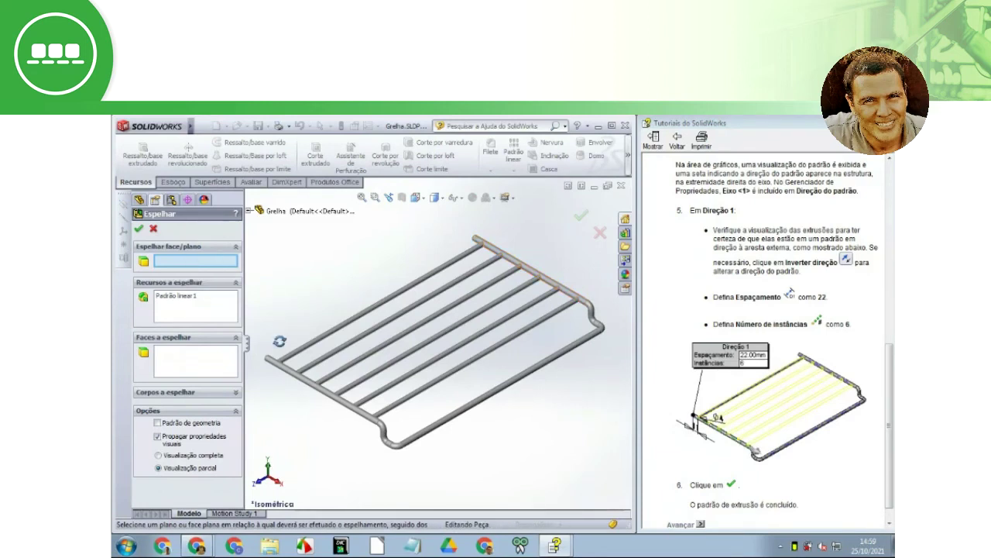
# Step: Pick the rod end face (Face<1>) as the mirror plane
pyautogui.moveTo(275, 350)
pyautogui.mouseDown(button='middle')
pyautogui.moveTo(351, 336)
pyautogui.moveTo(483, 374)
pyautogui.mouseUp(button='middle')
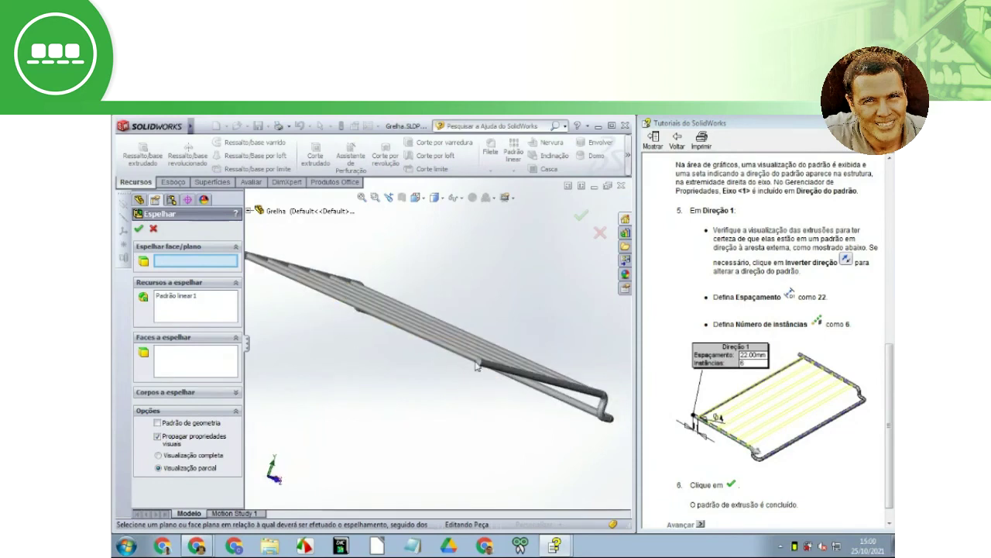
pyautogui.scroll(-5, 476, 364)
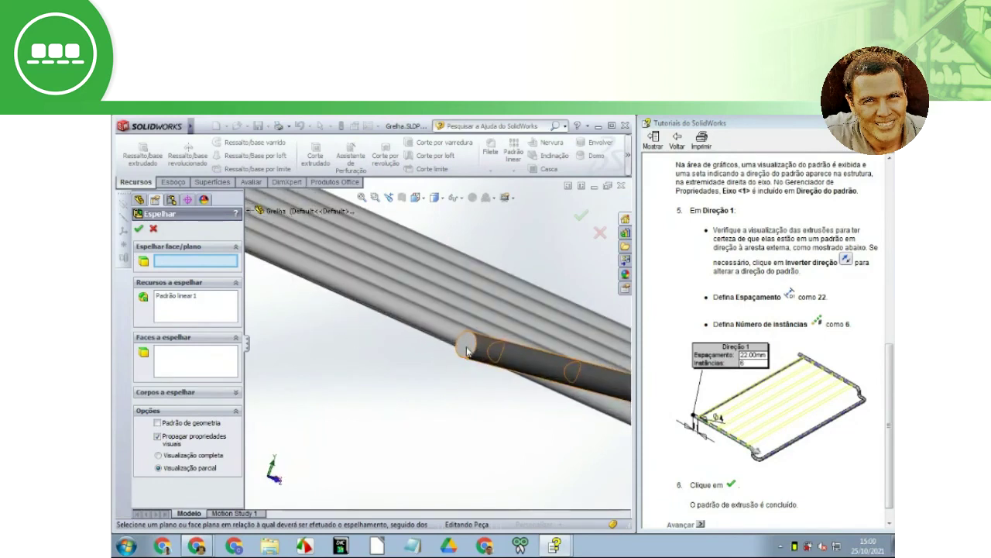
pyautogui.click(468, 348)
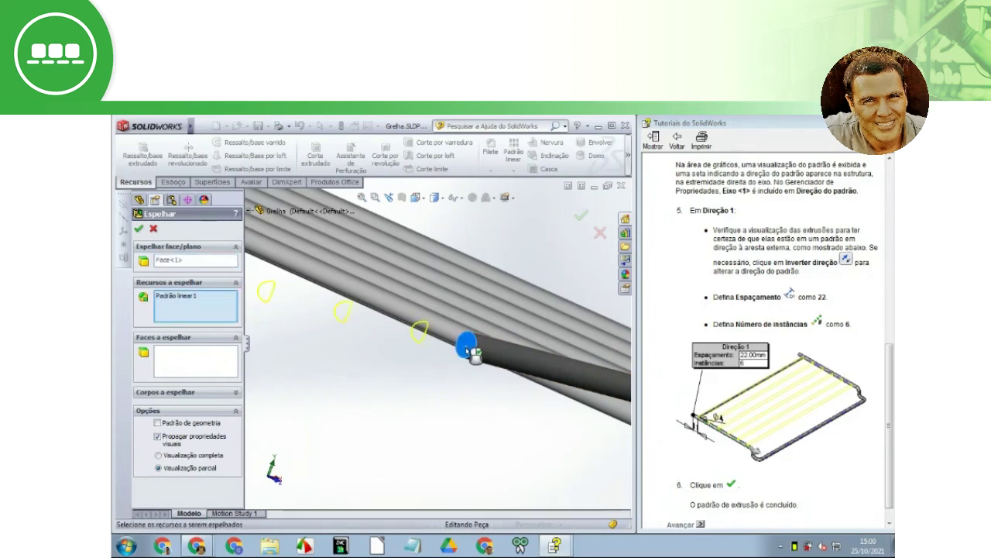
pyautogui.press('f')
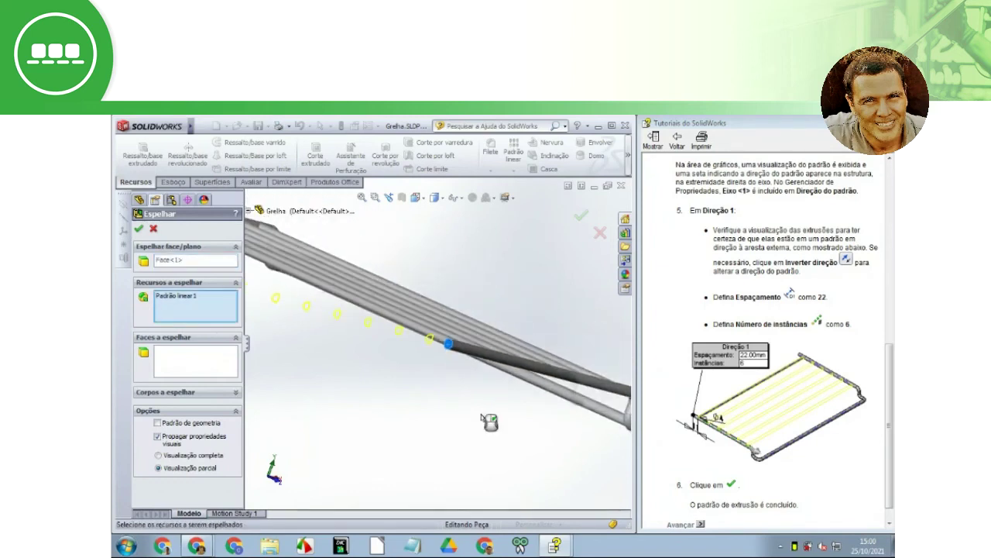
pyautogui.moveTo(568, 403); pyautogui.dragTo(487, 391, button='middle')
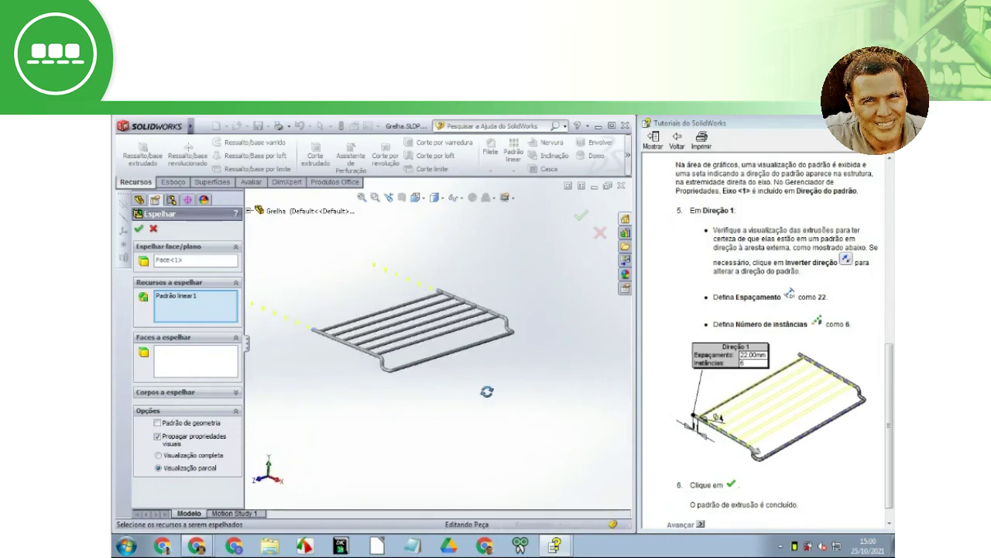
pyautogui.moveTo(487, 392); pyautogui.dragTo(493, 402, button='middle')
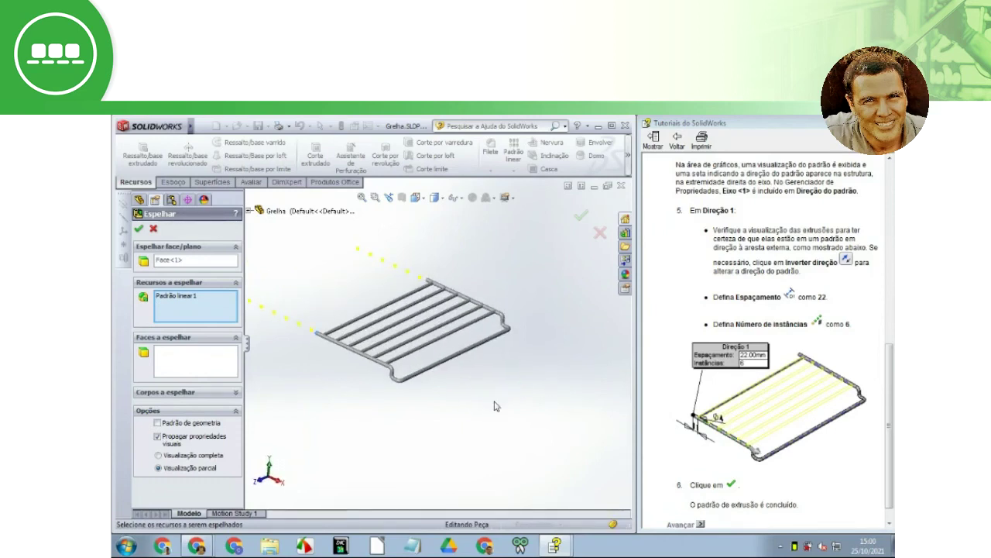
# Step: Mirror Varredura1, Ressalto-extrusão1 and Padrão linear1 with full preview, and confirm
pyautogui.click(199, 302)
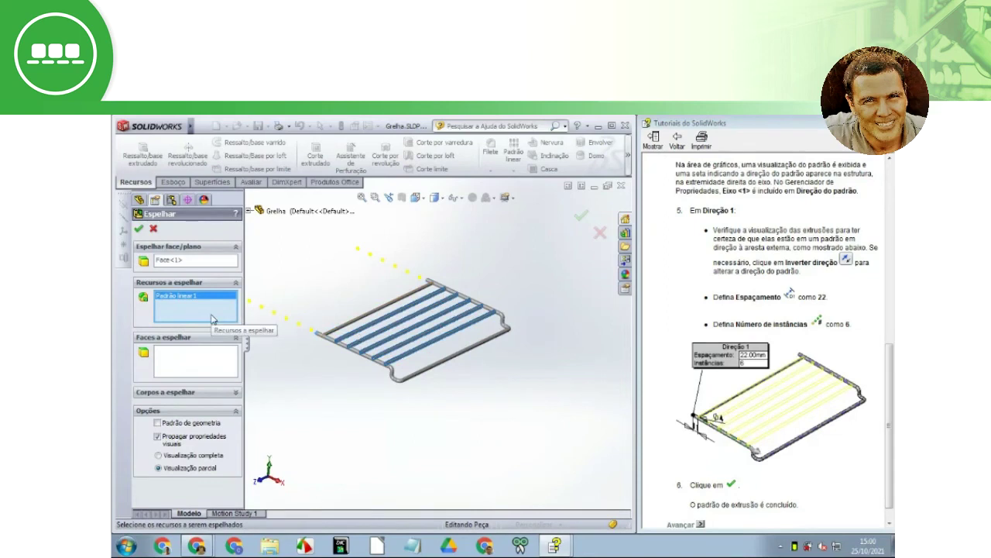
pyautogui.press('Delete')
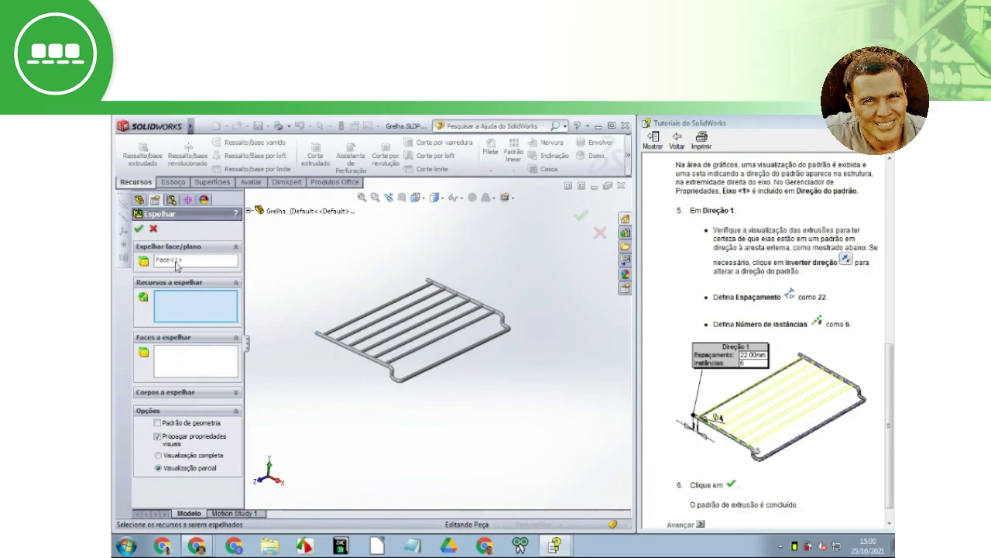
pyautogui.click(248, 211)
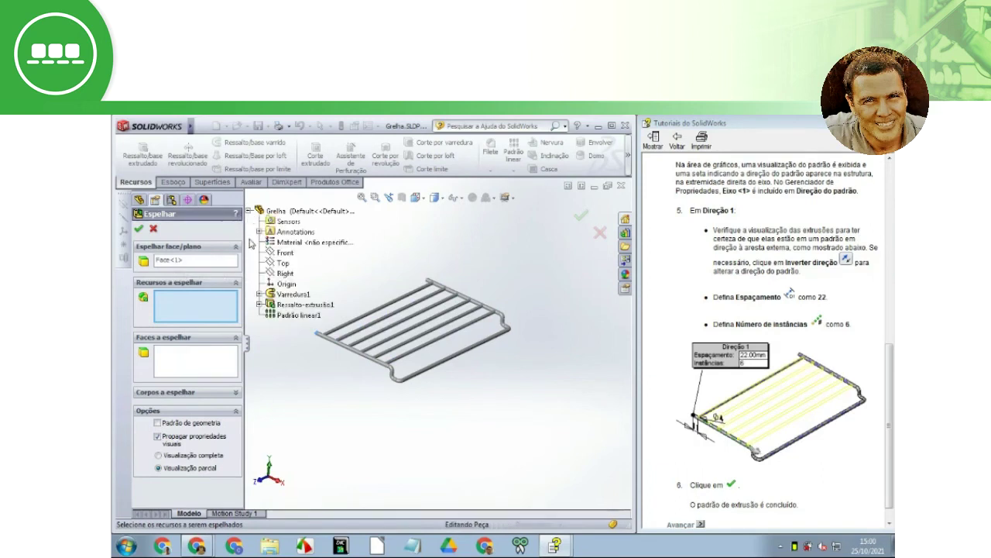
pyautogui.click(293, 296)
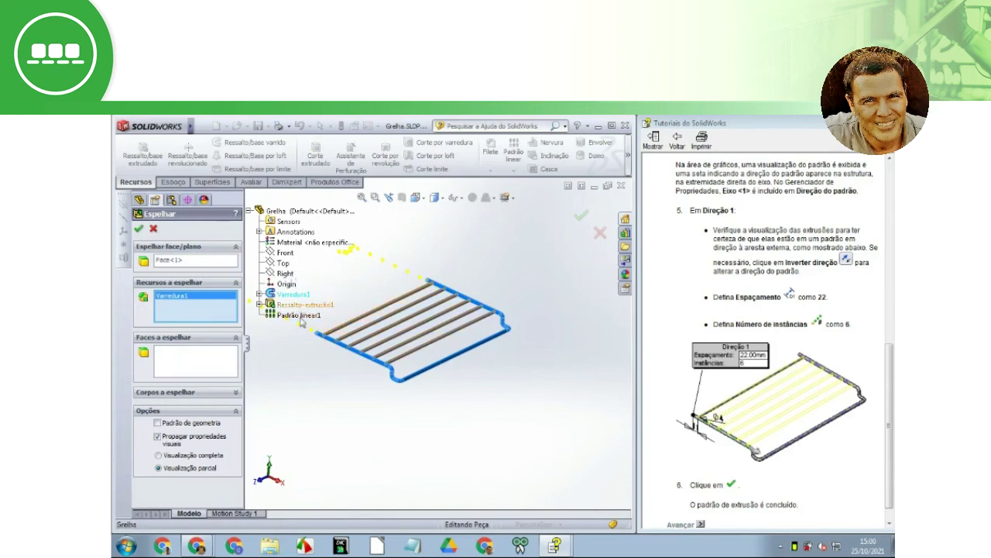
pyautogui.click(300, 317)
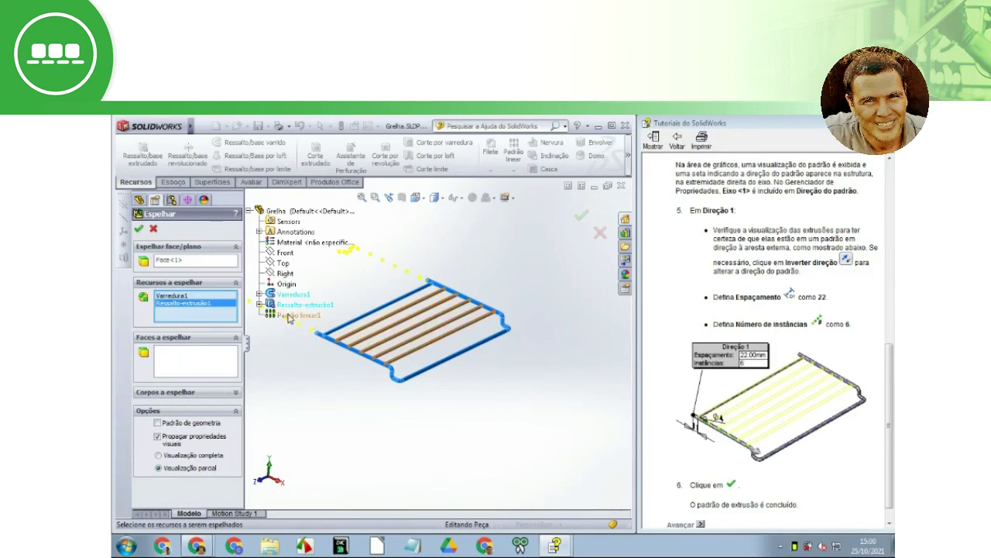
pyautogui.click(289, 316)
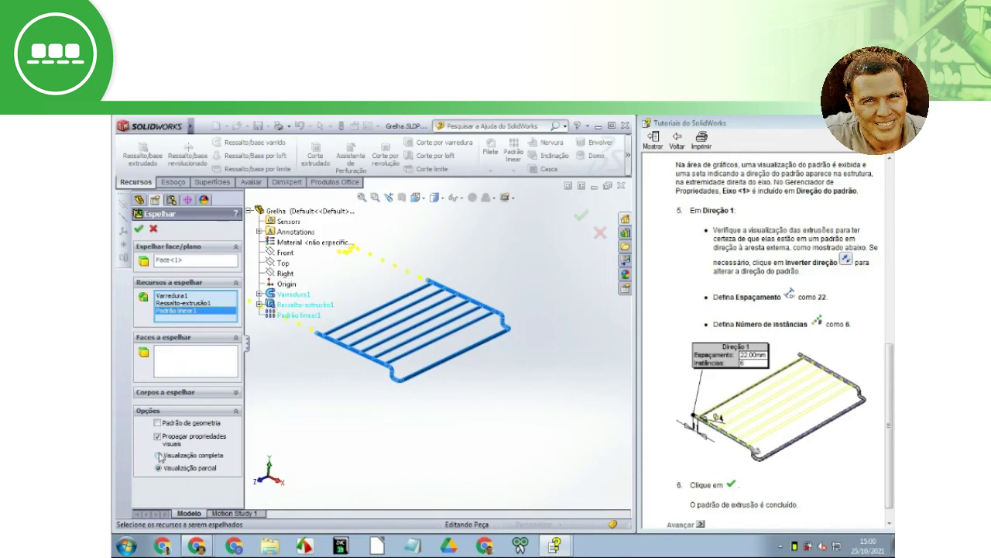
pyautogui.click(158, 455)
pyautogui.click(137, 229)
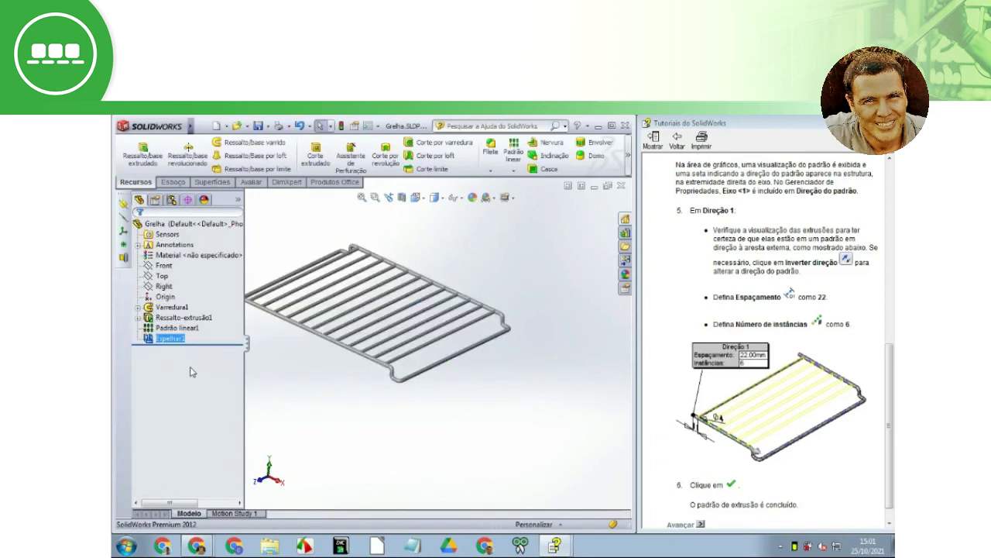
# Step: Show the mirrored rack in isometric view, reach the tutorial's final page, and save the part
pyautogui.hotkey('ctrl', '7')
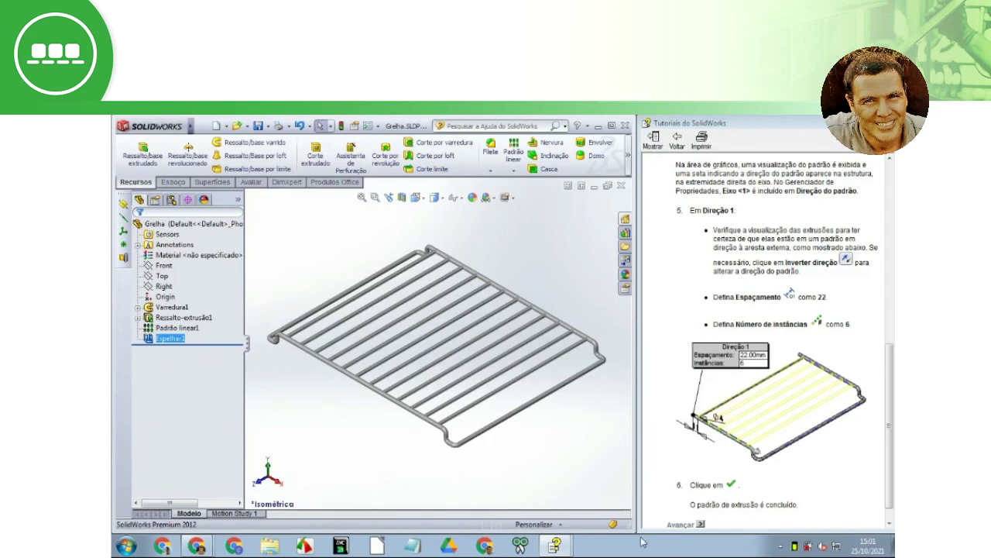
pyautogui.click(686, 525)
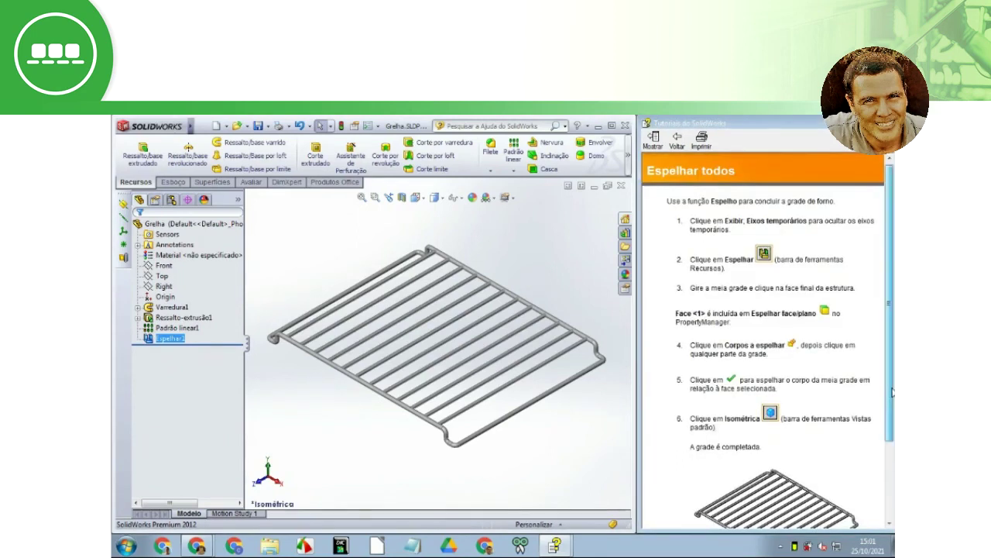
pyautogui.scroll(-2, 890, 393)
pyautogui.scroll(-2, 852, 434)
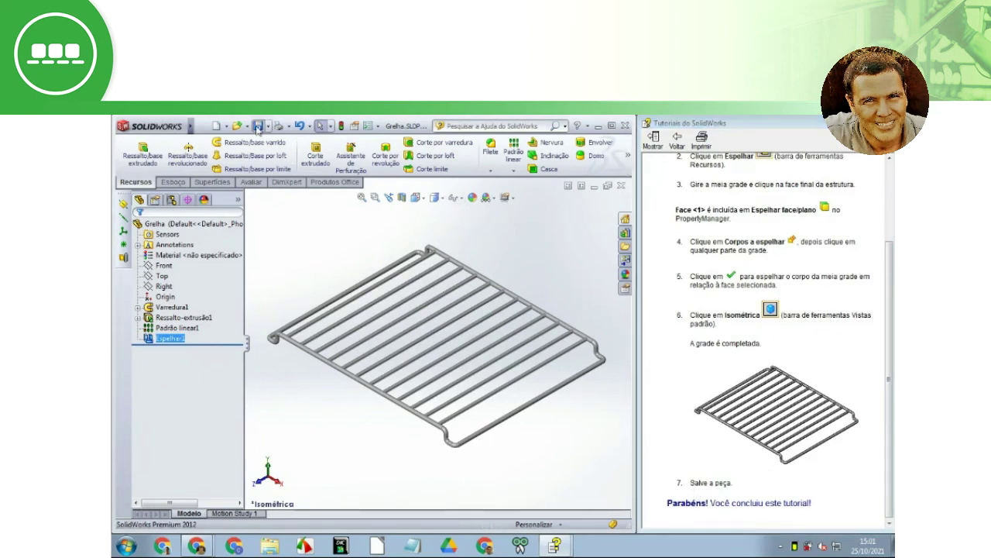
pyautogui.hotkey('ctrl', 's')
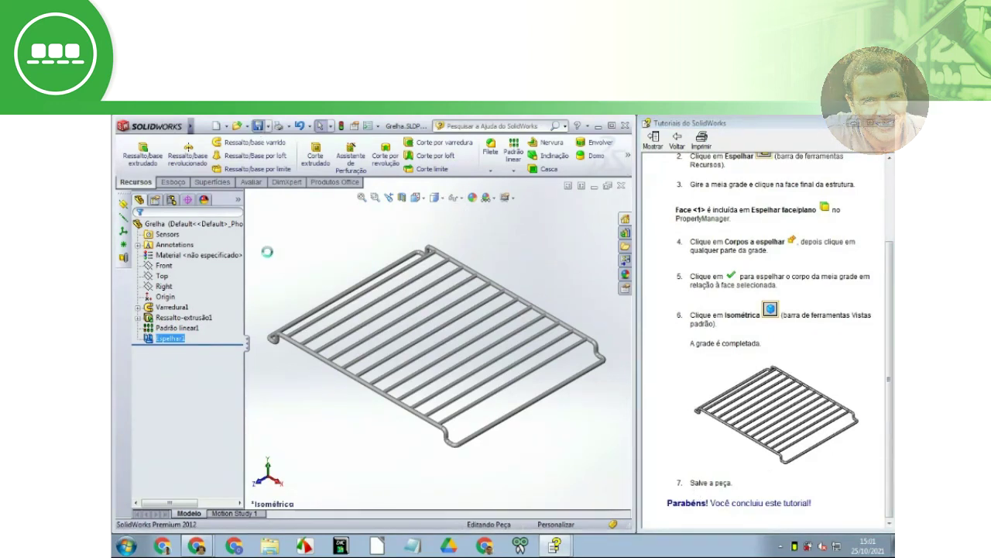